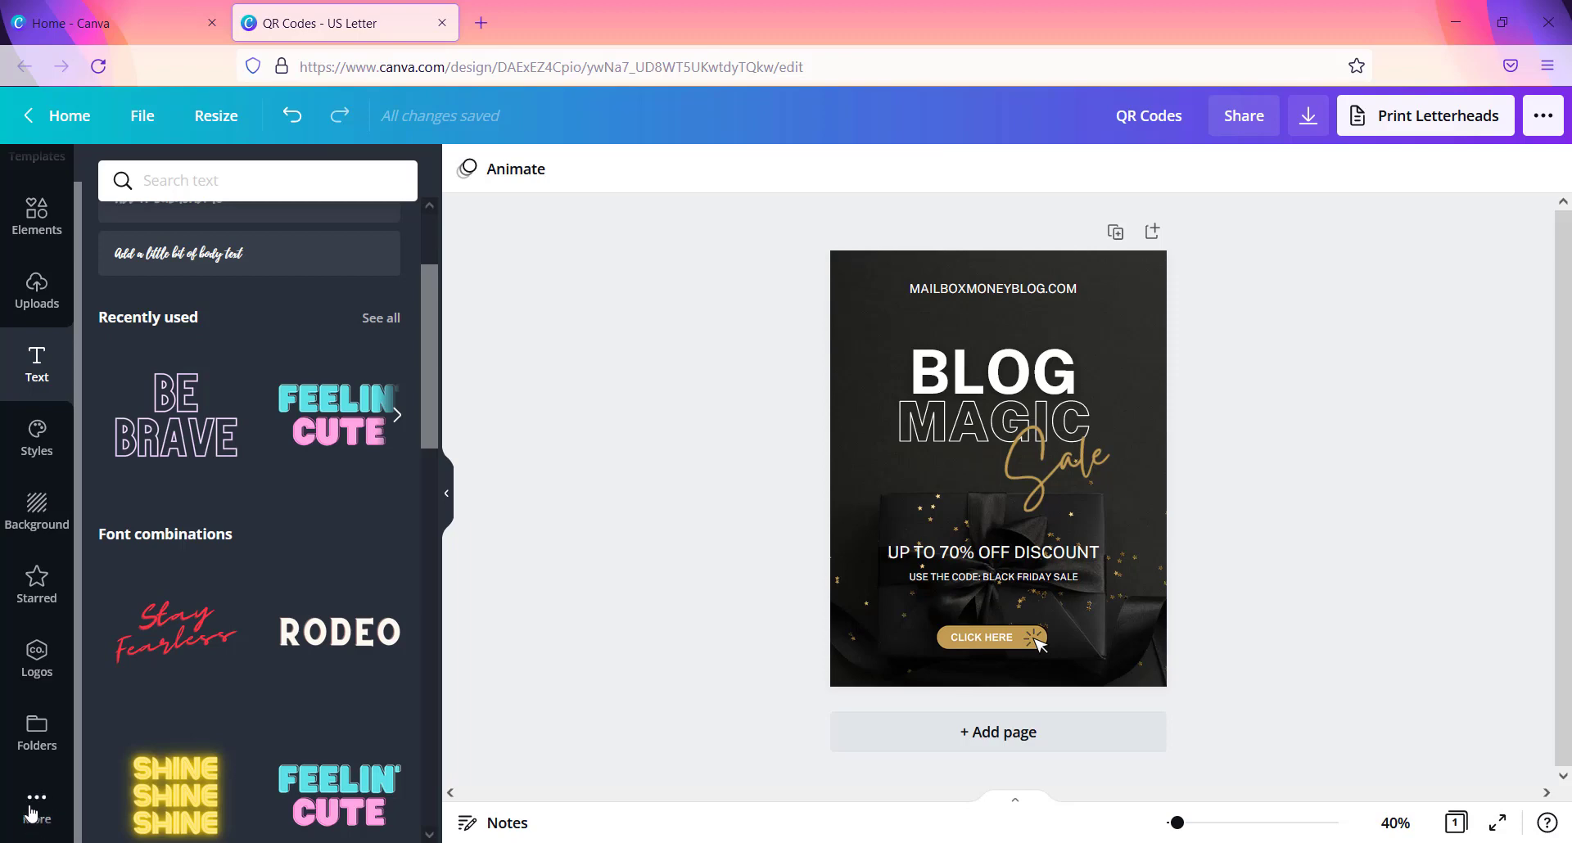
Show the More panel's Apps and Integrations collection to reach the QR Code app
left_click(30, 807)
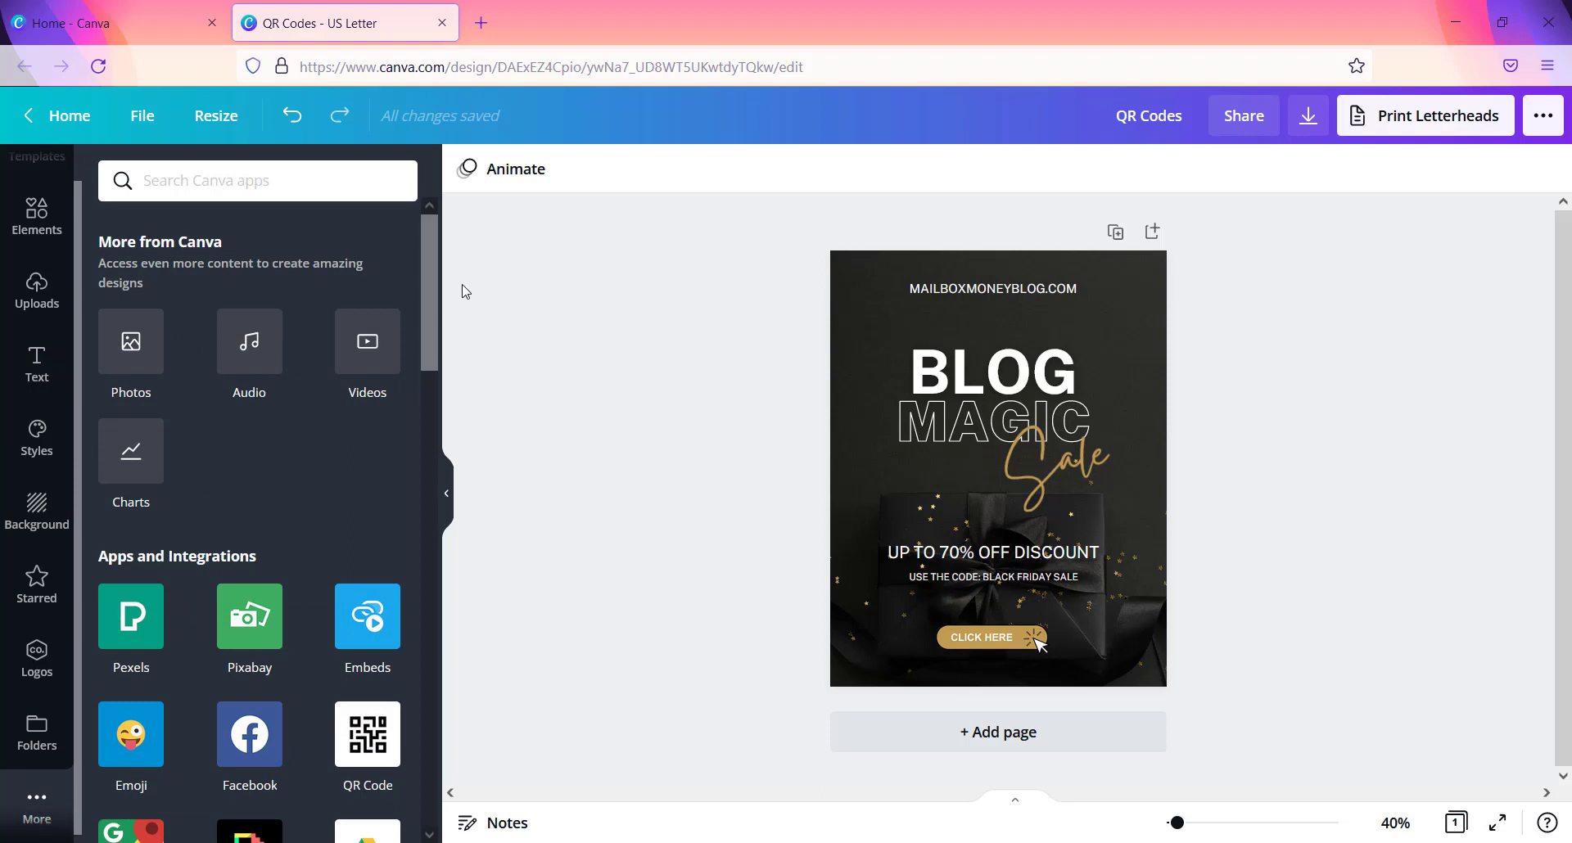
left_click_drag(430, 234, 445, 299)
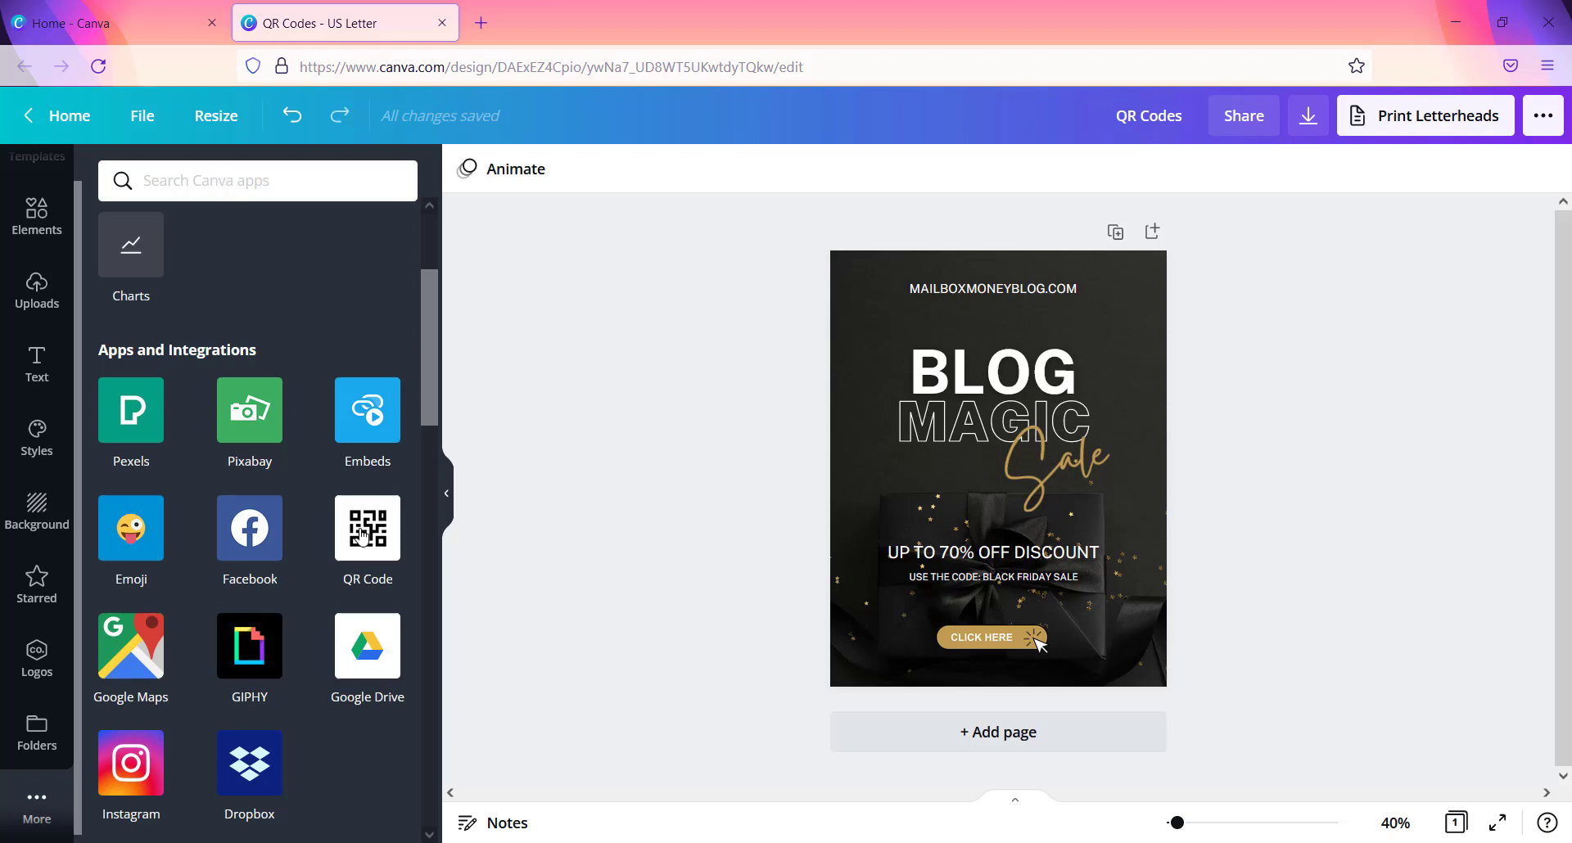
Copy the blog post URL from the page notes
left_click(508, 822)
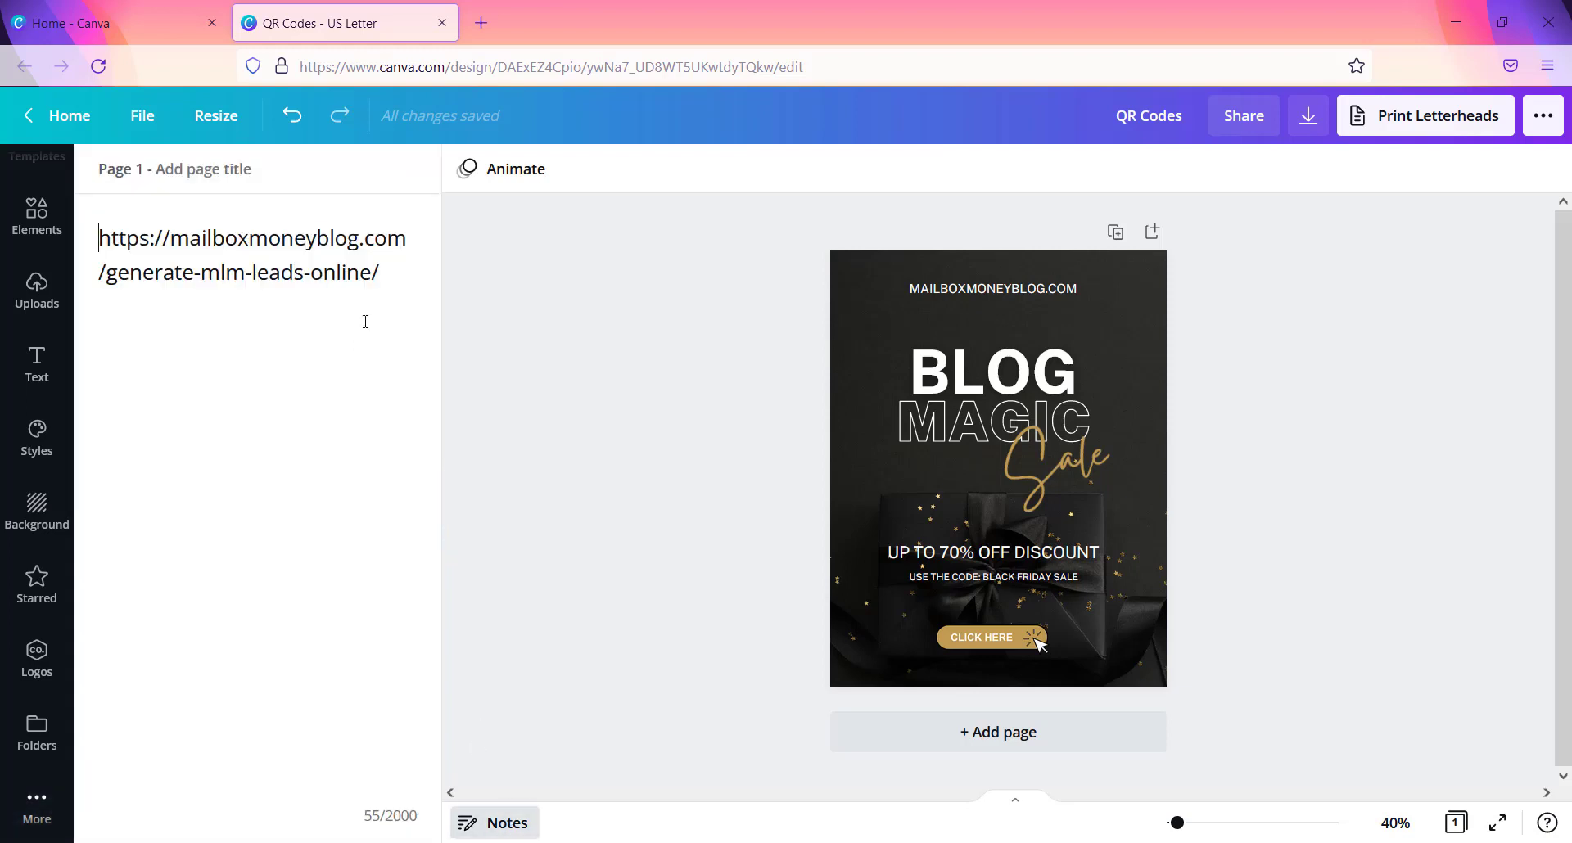
left_click_drag(380, 273, 100, 237)
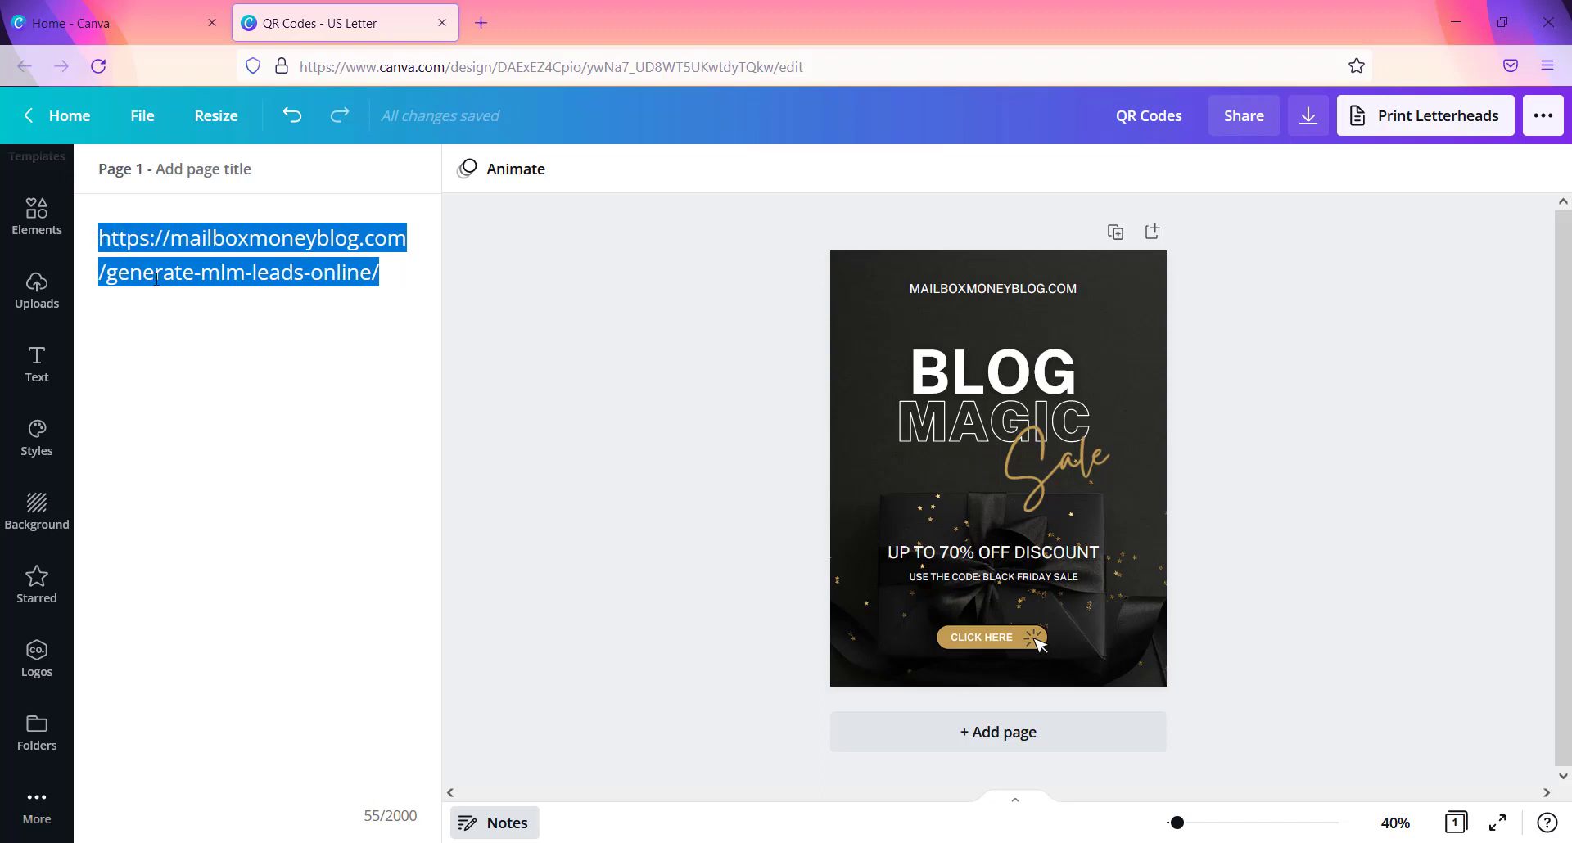
left_click(509, 492)
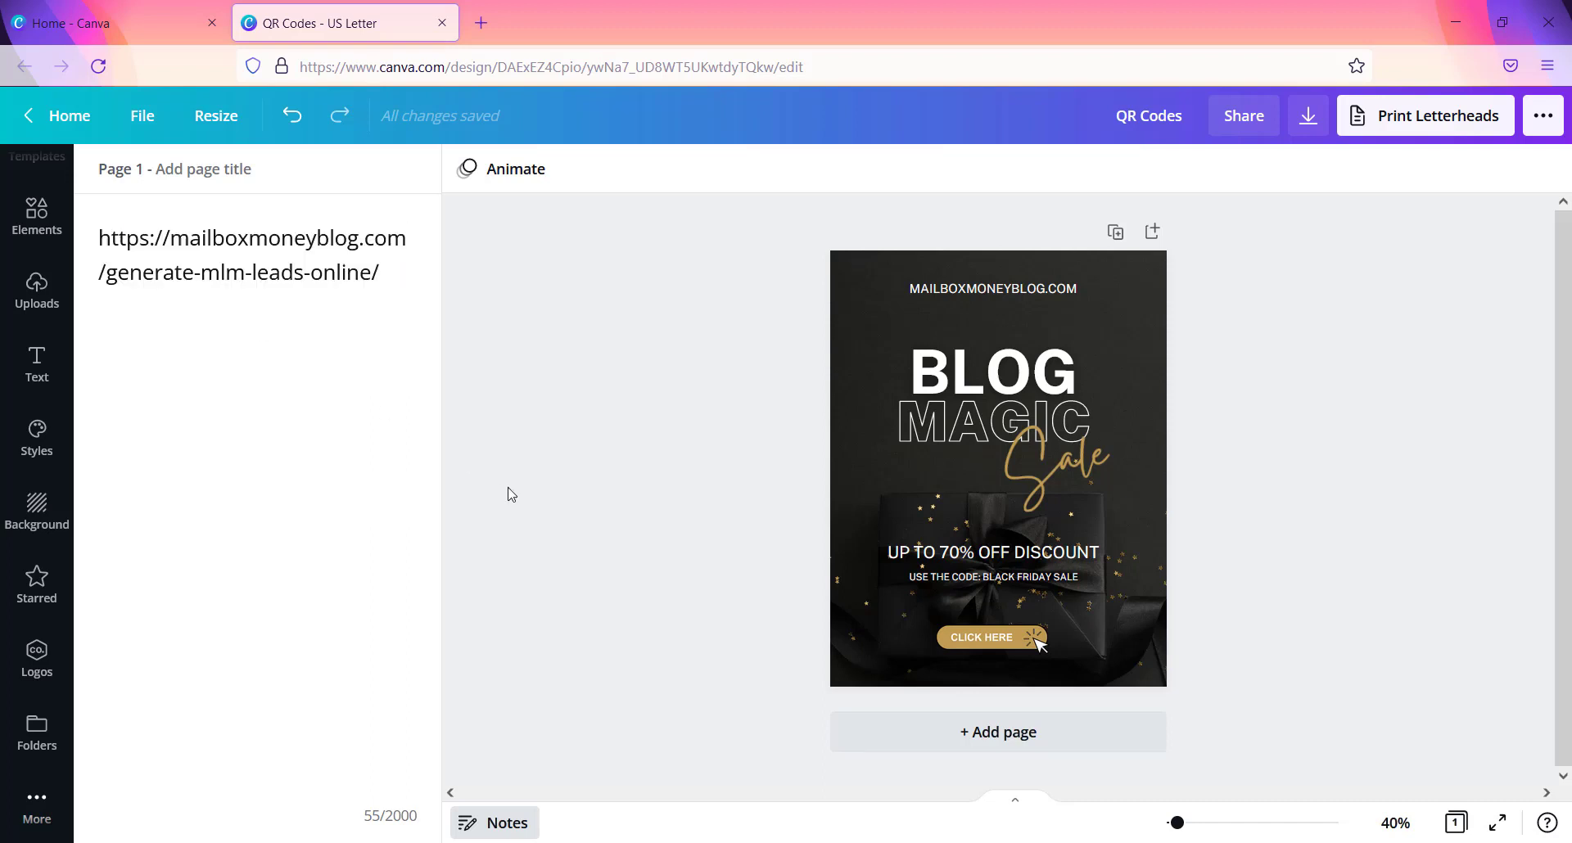
left_click(470, 821)
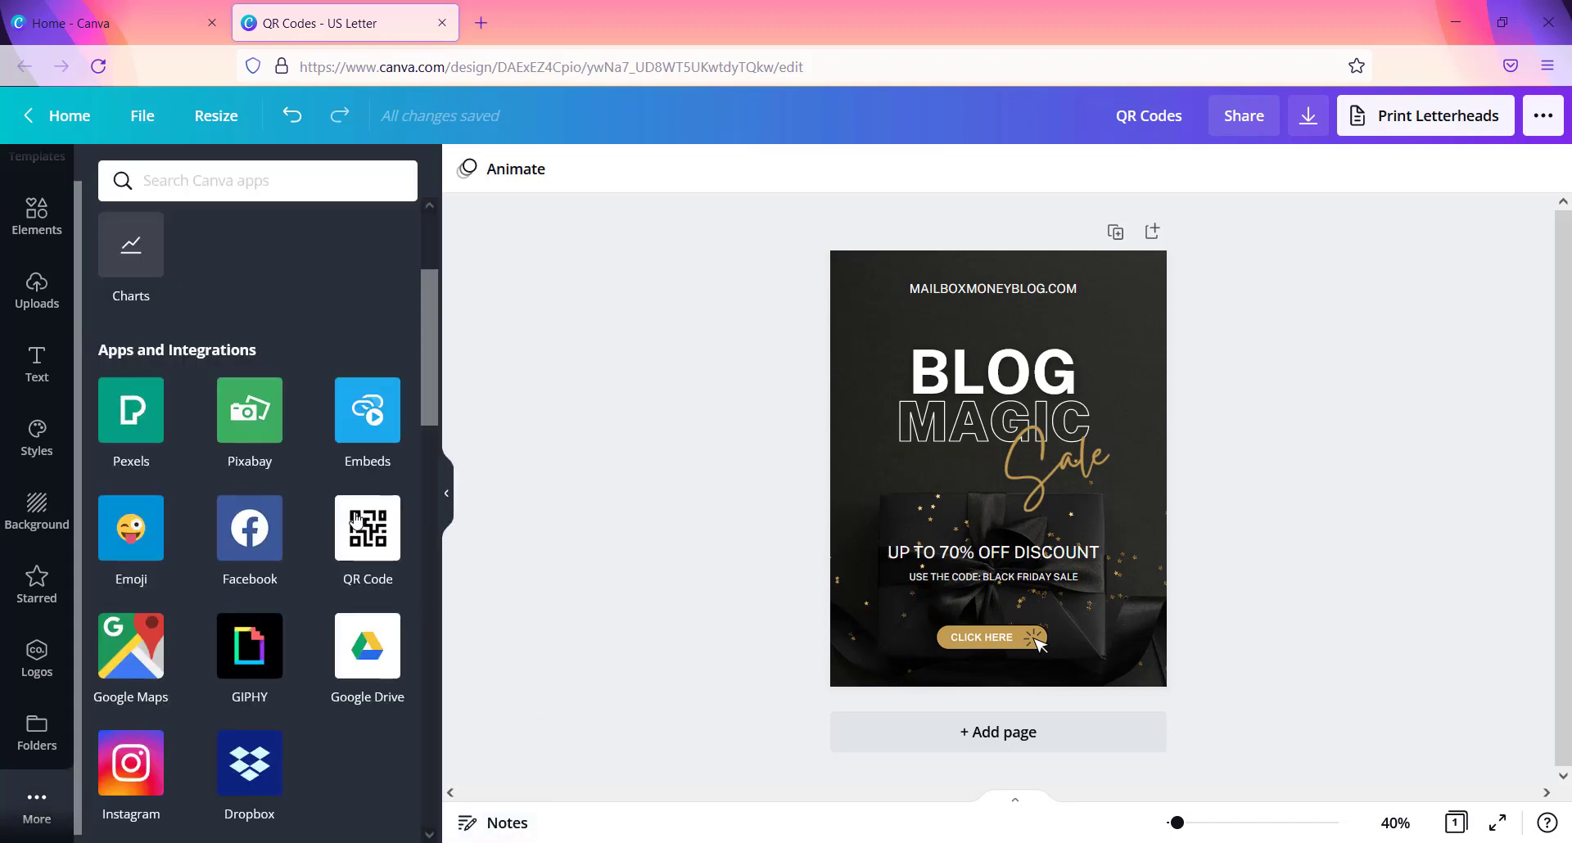
Paste the generate-mlm-leads-online blog URL into the QR Code app's URL field
left_click(362, 553)
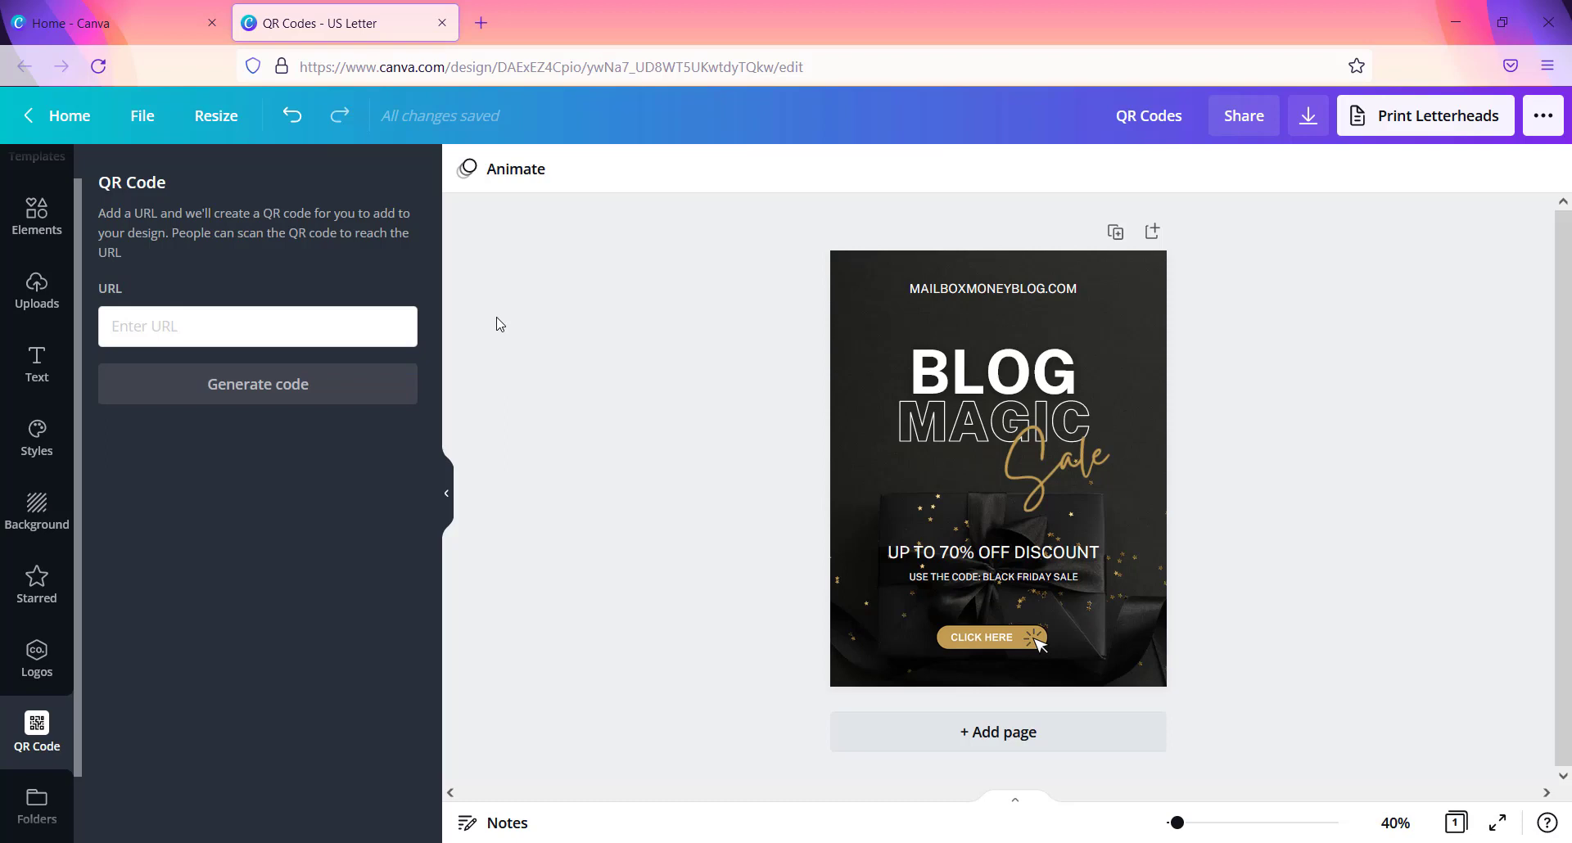
left_click(114, 328)
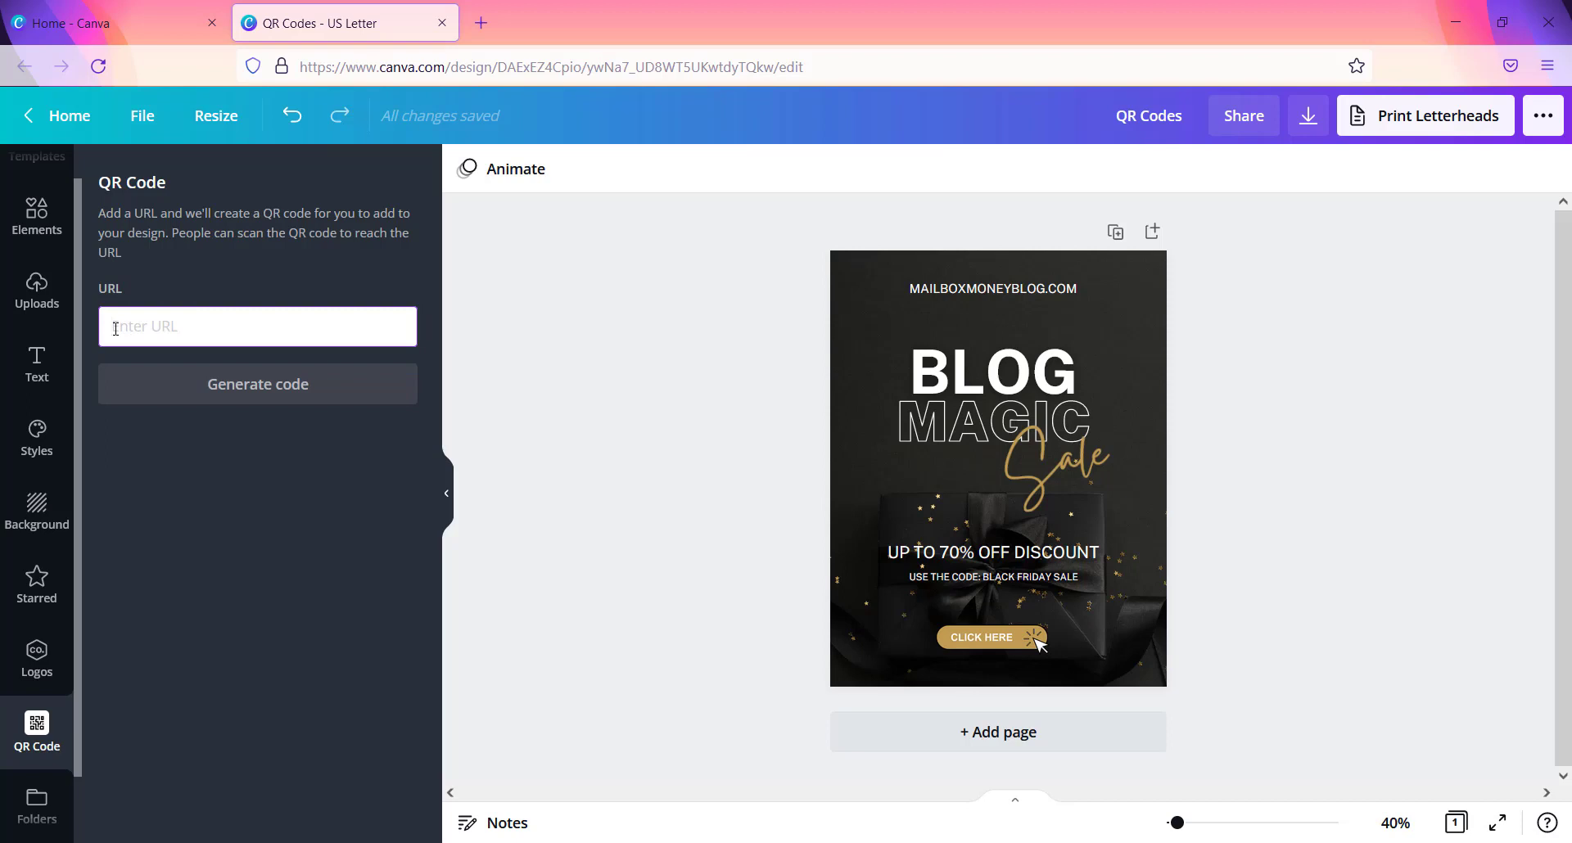
key("ctrl+v")
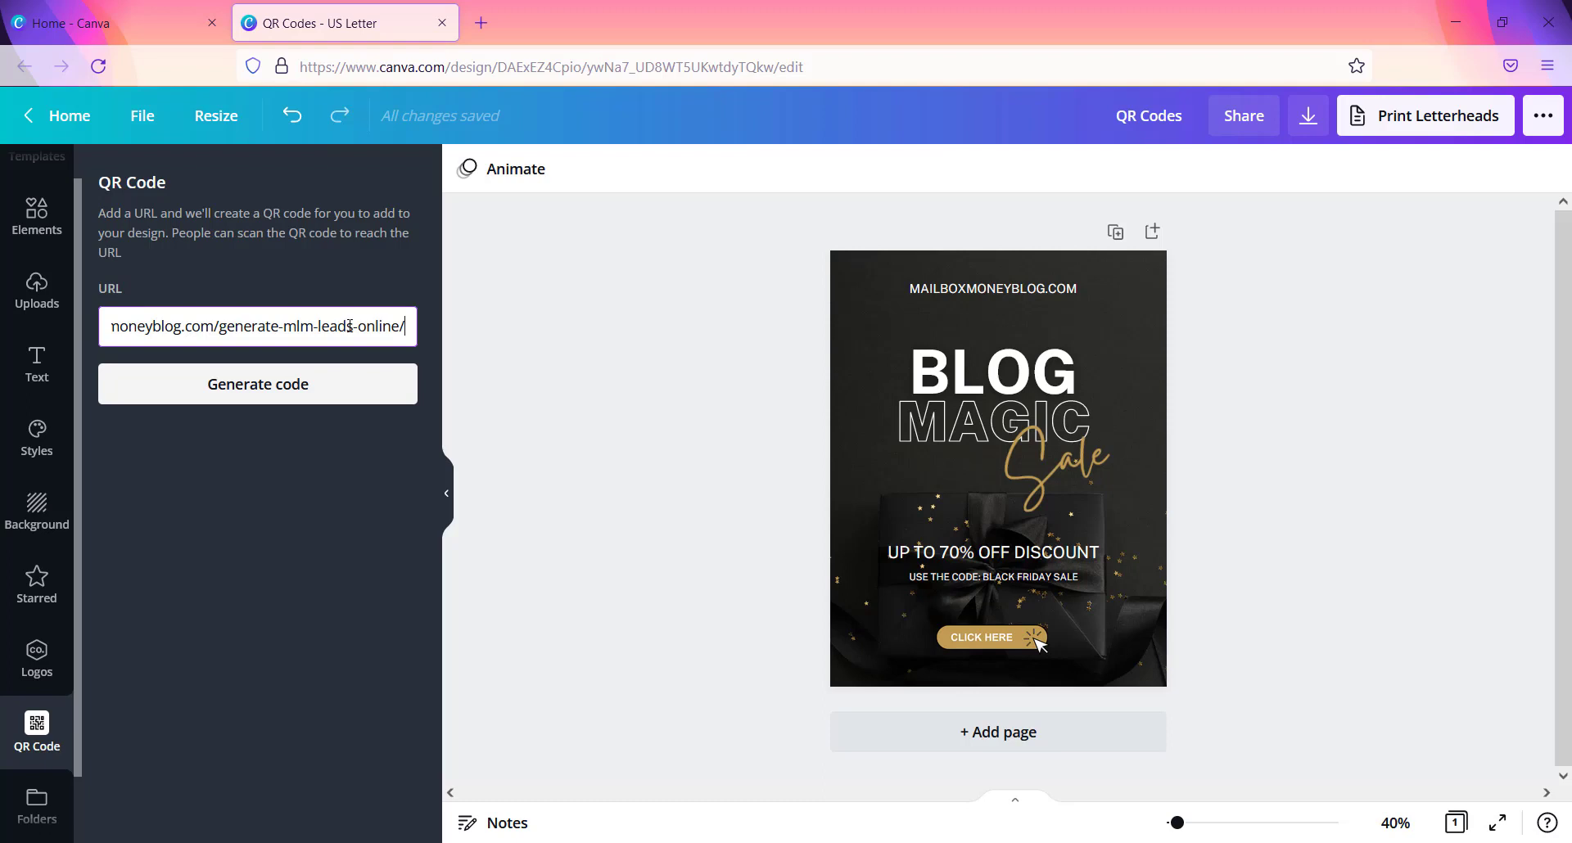
Generate the QR code and shrink it to a small size toward the left
left_click(255, 386)
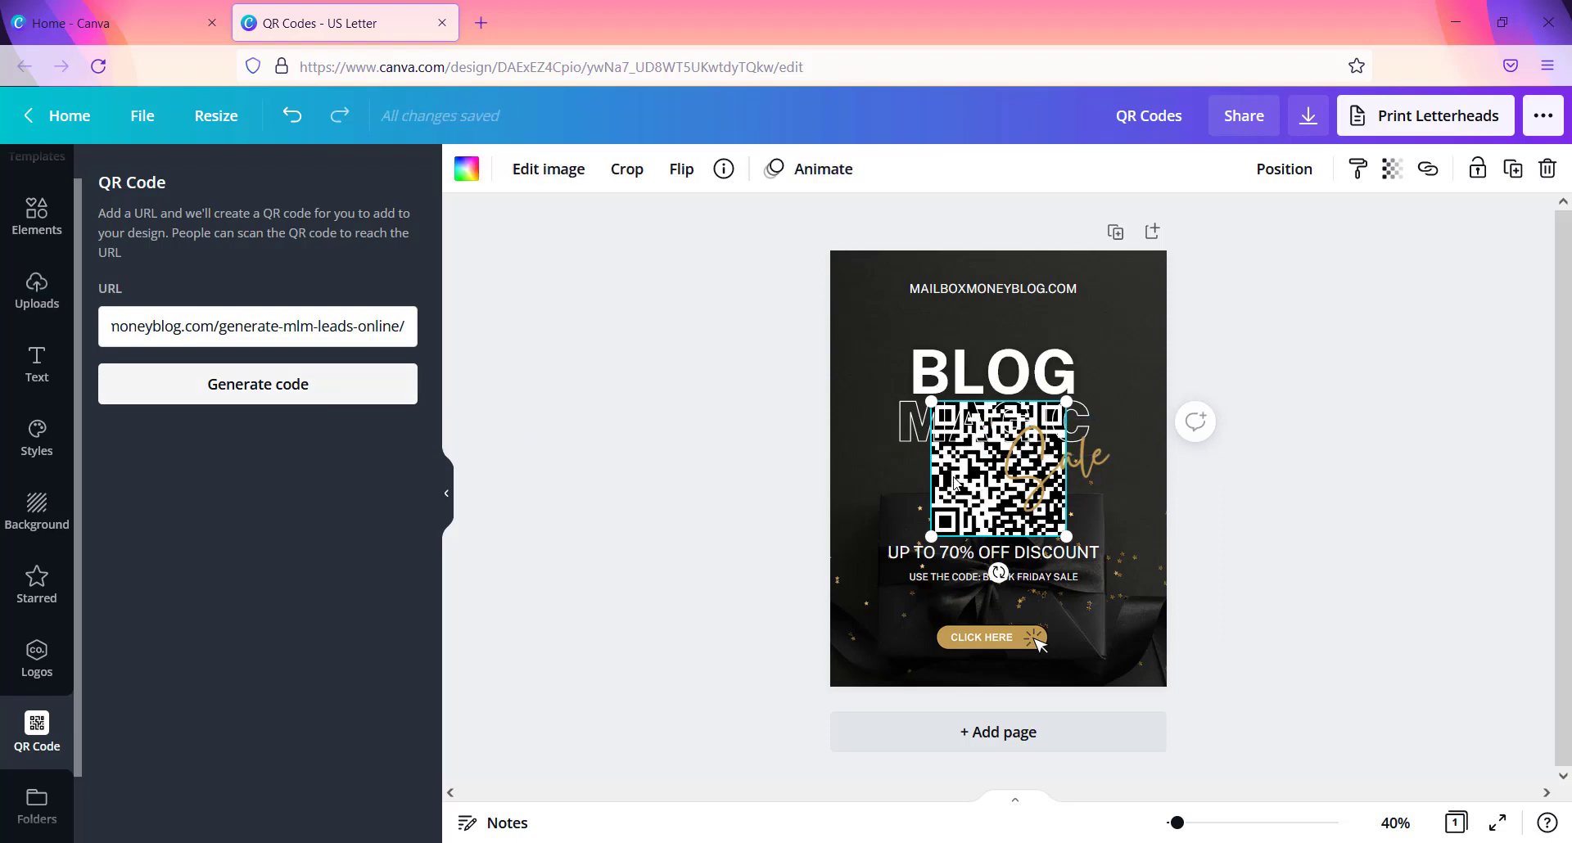
left_click_drag(953, 483, 894, 494)
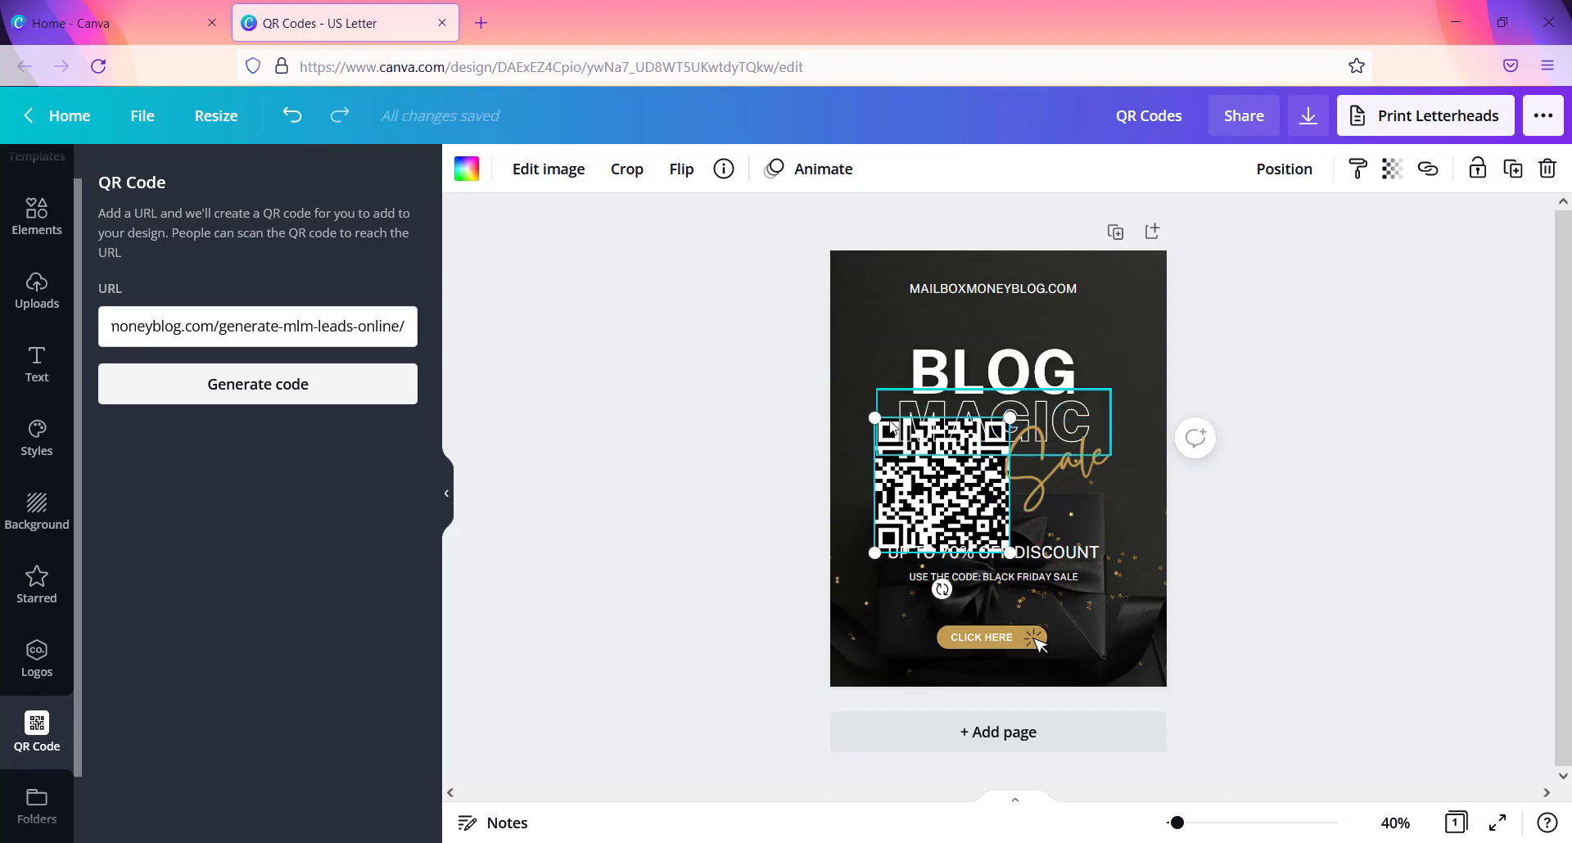
left_click_drag(875, 419, 896, 502)
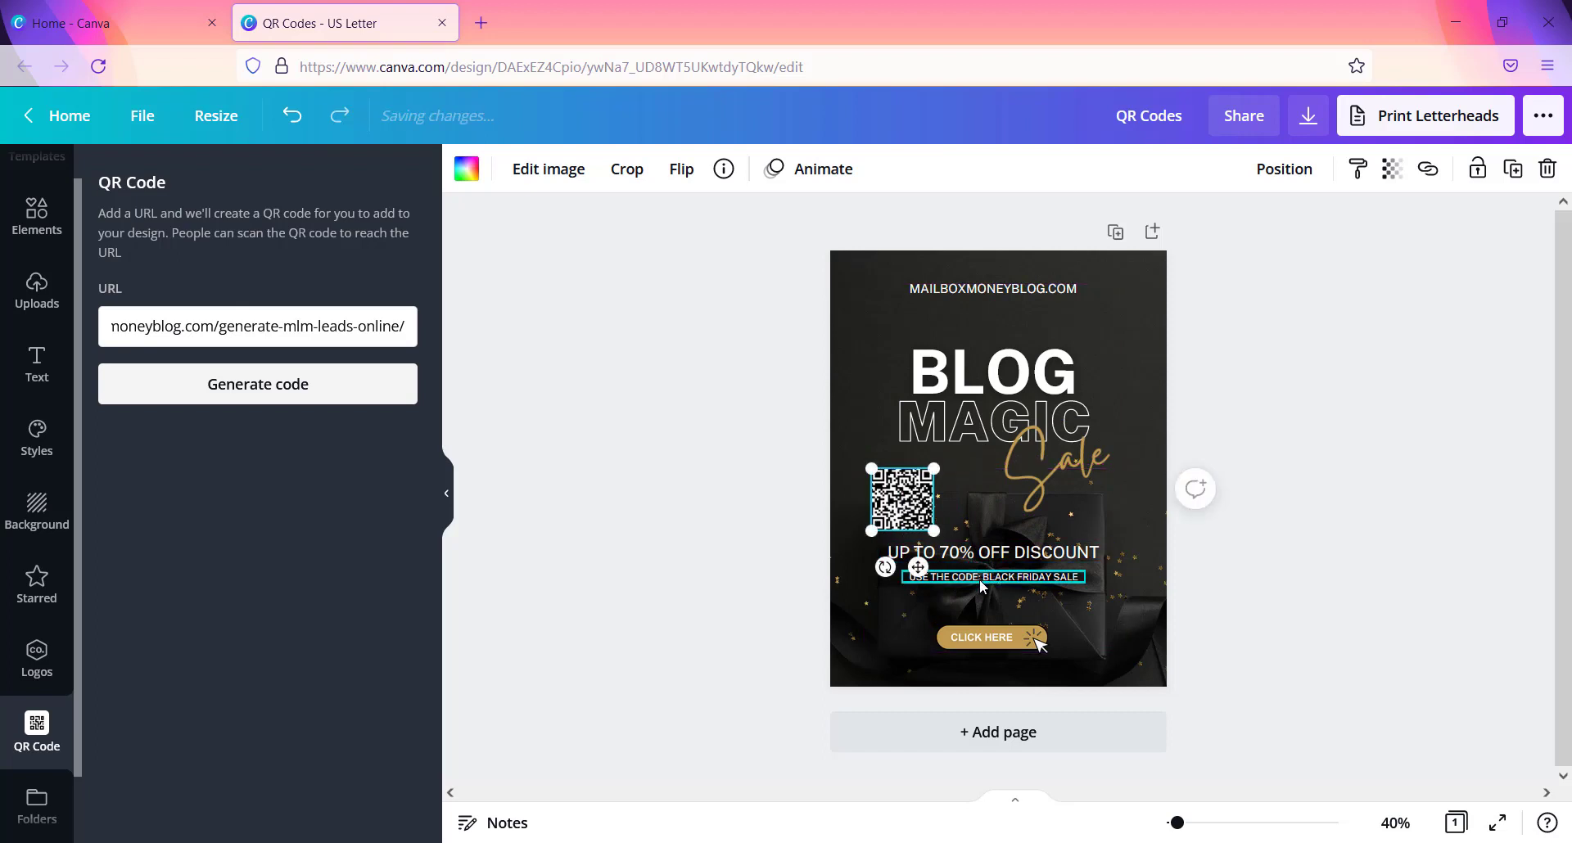
Delete the Black Friday code line and move the QR code above the discount text
mouse_move(979, 579)
left_mouse_down()
mouse_move(979, 597)
mouse_move(973, 565)
mouse_move(977, 603)
left_mouse_up()
key("Delete")
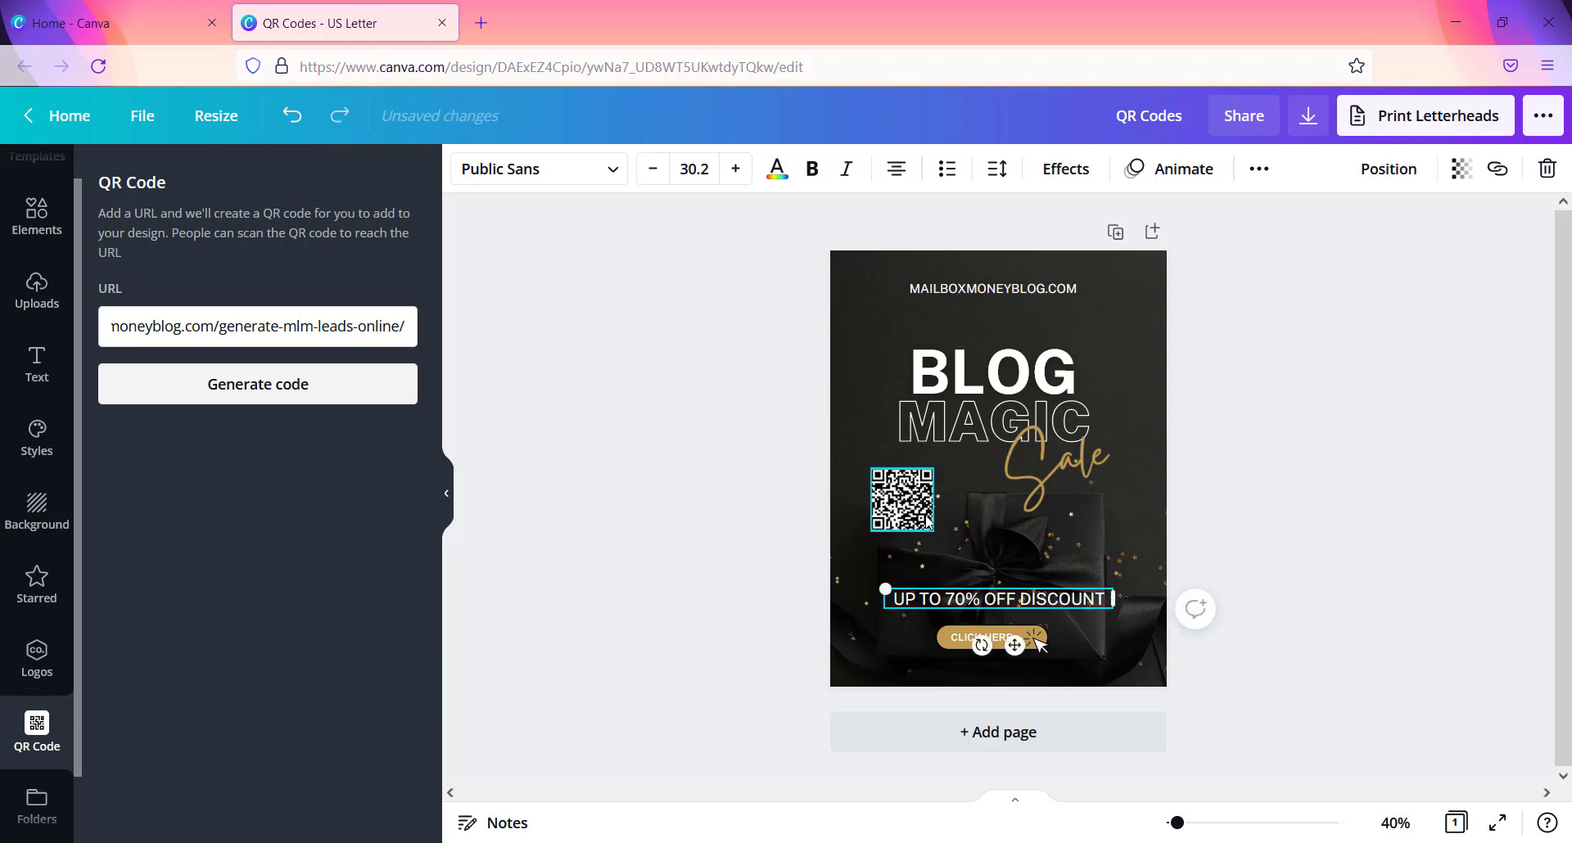
left_click_drag(912, 508, 922, 539)
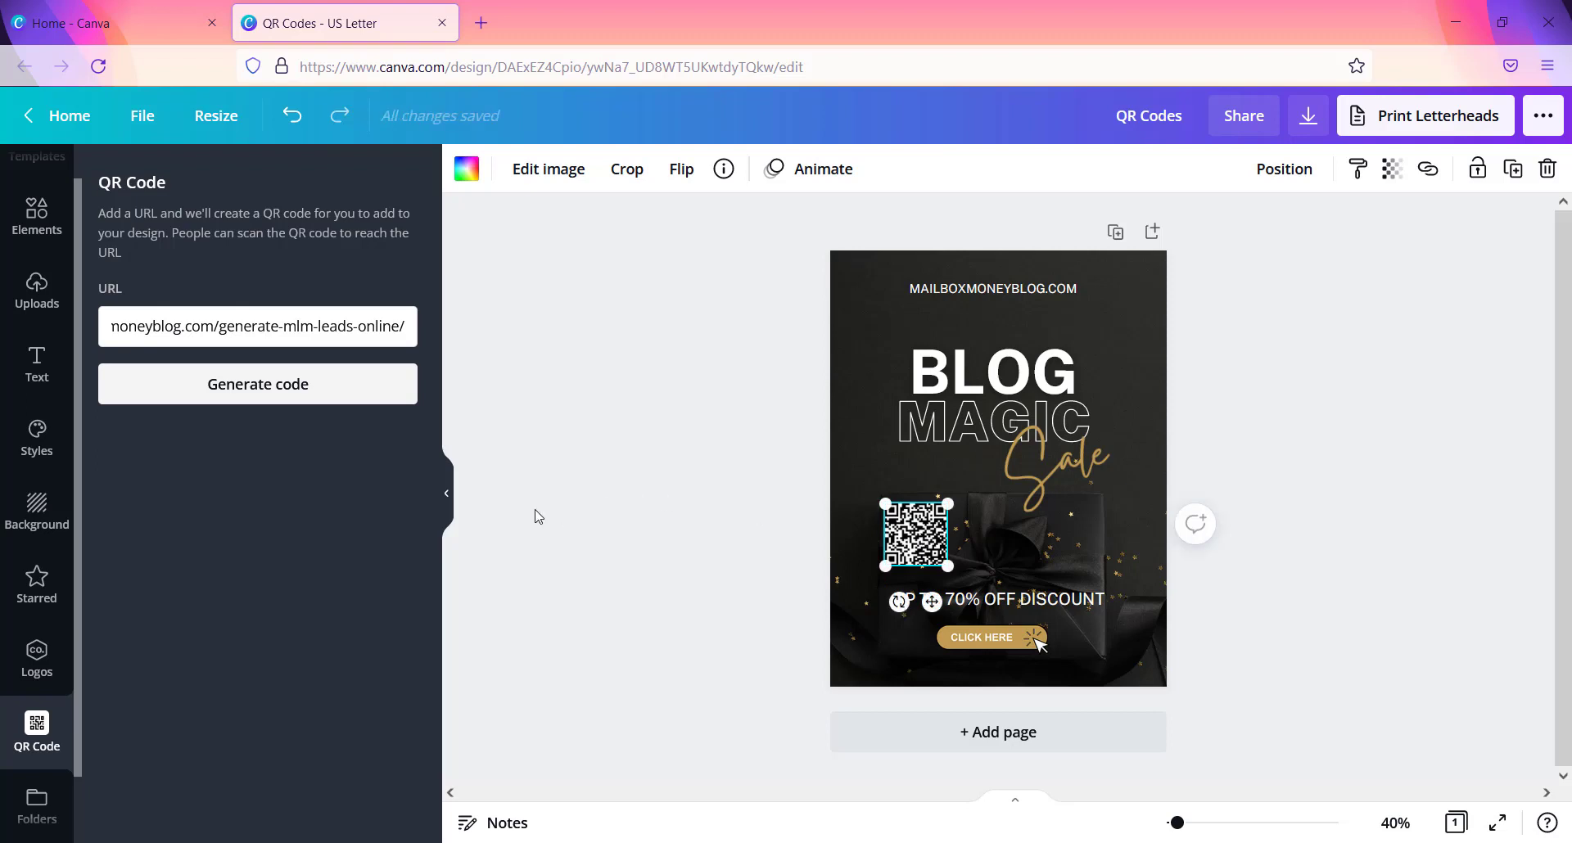
Add a heading reading 'Scan Code' above the QR code, beside MAGIC
left_click(33, 360)
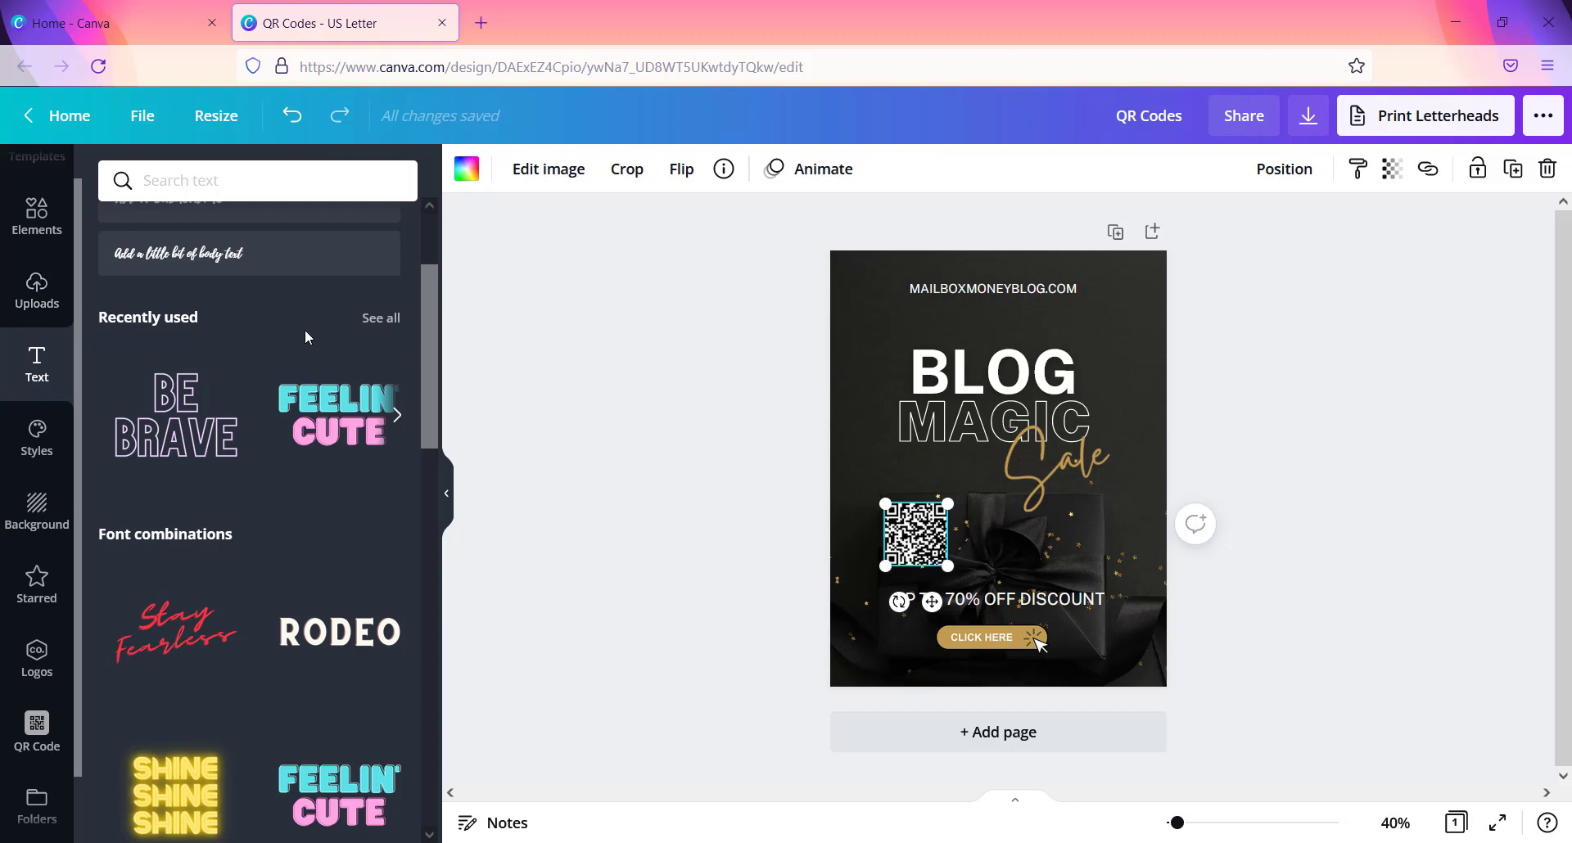
left_click_drag(426, 331, 425, 267)
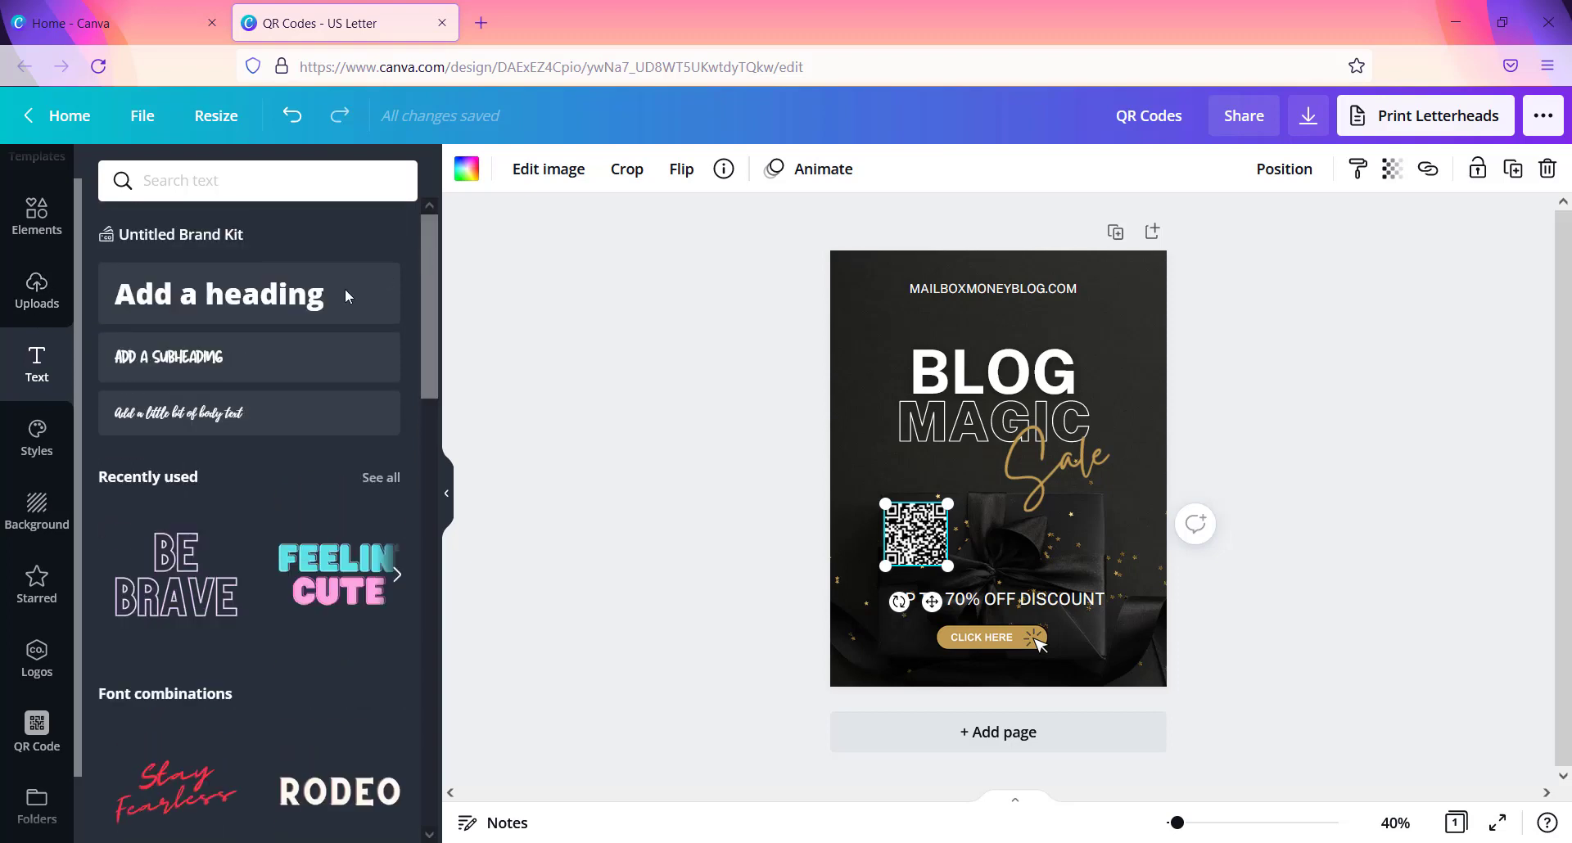
left_click(174, 293)
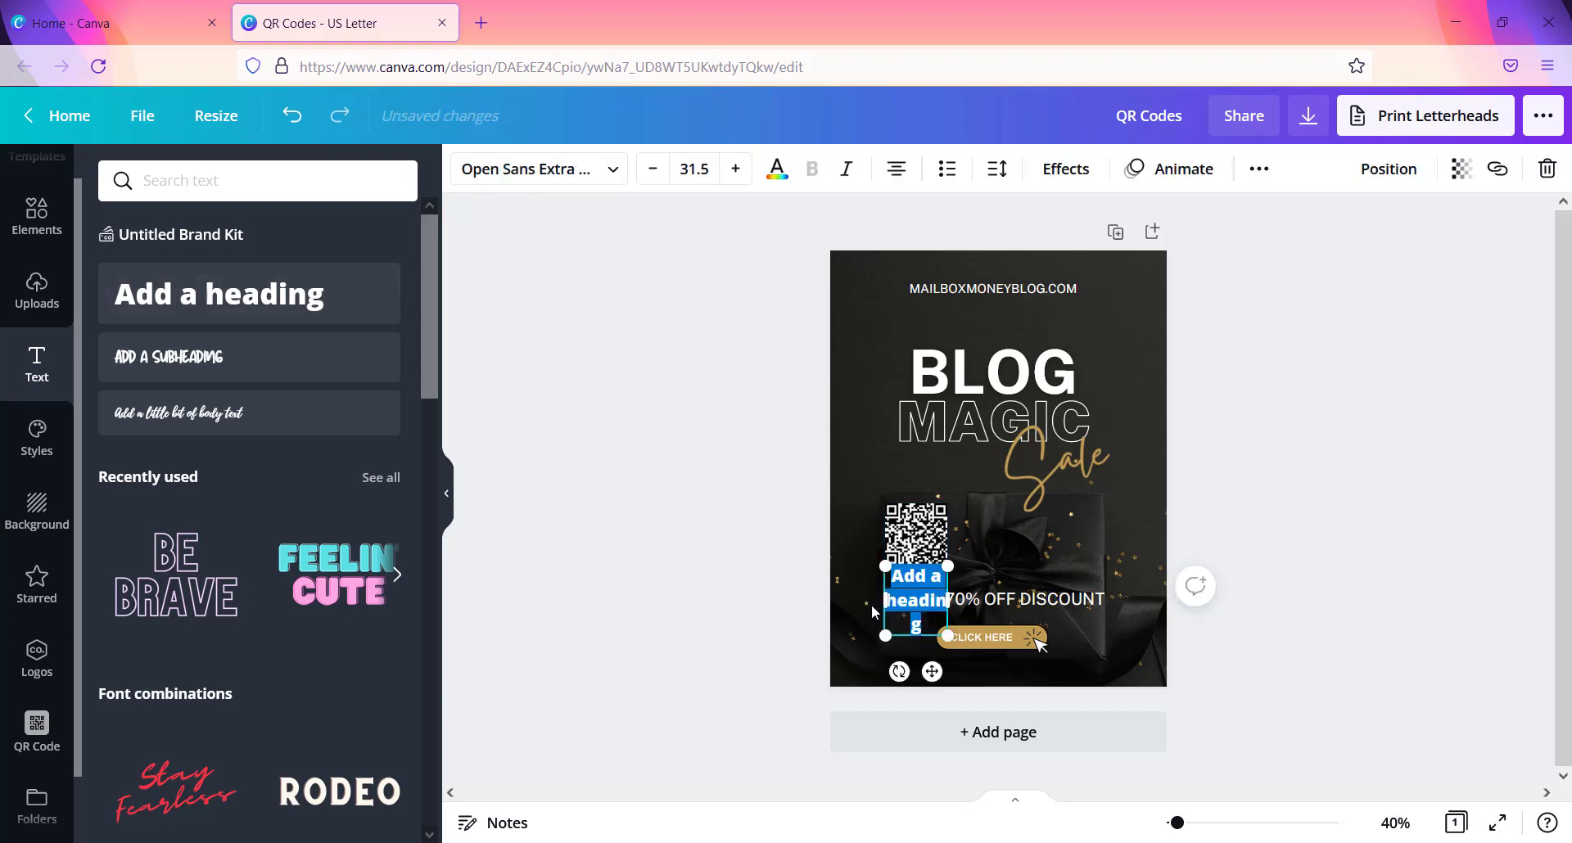
left_click(1008, 509)
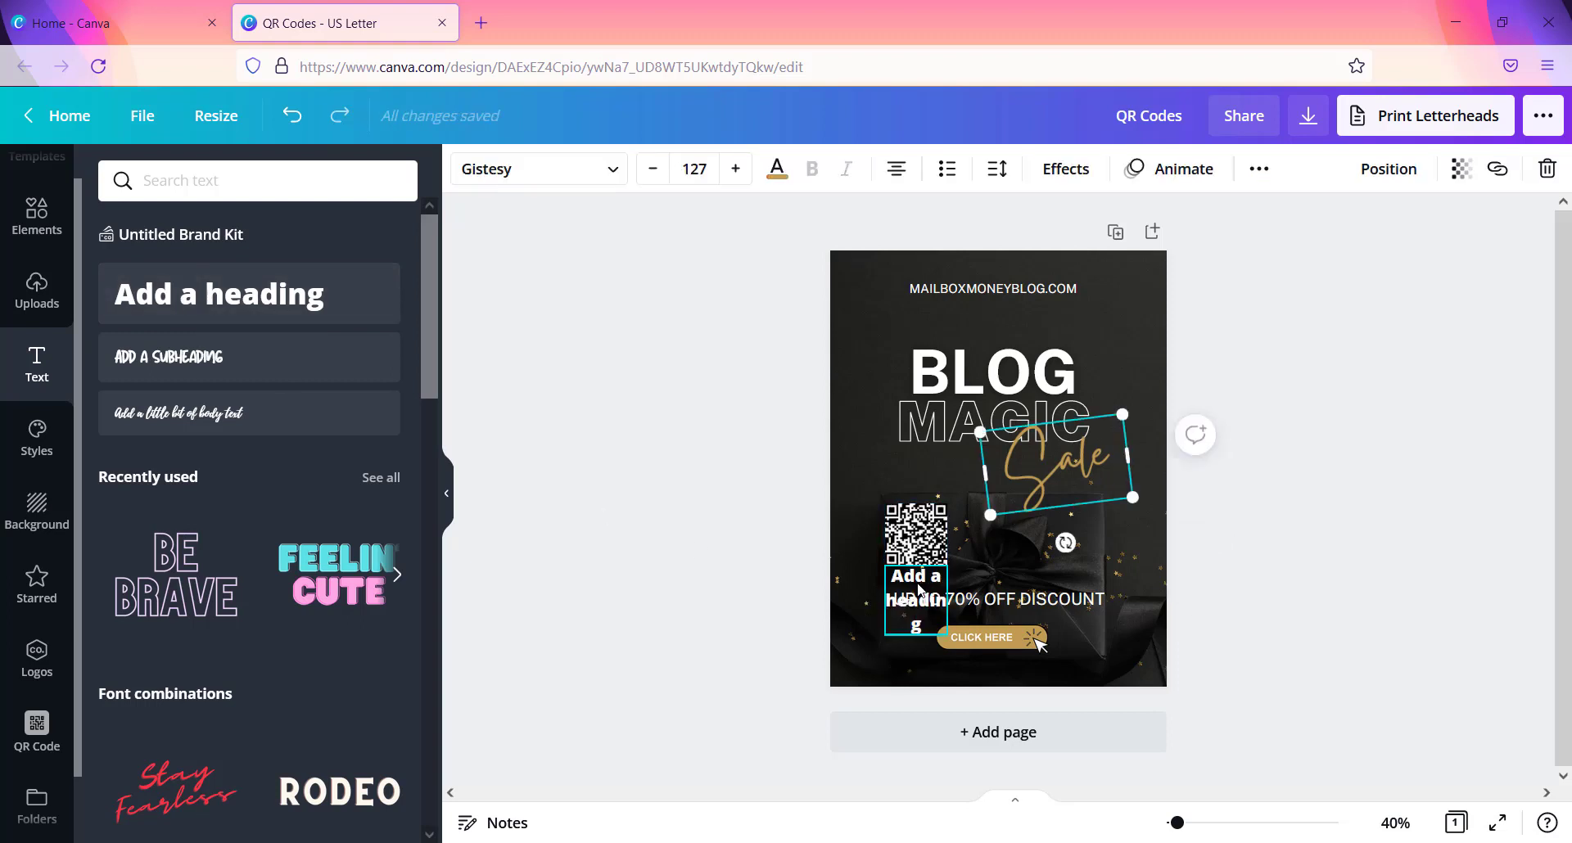
left_click_drag(921, 590, 966, 482)
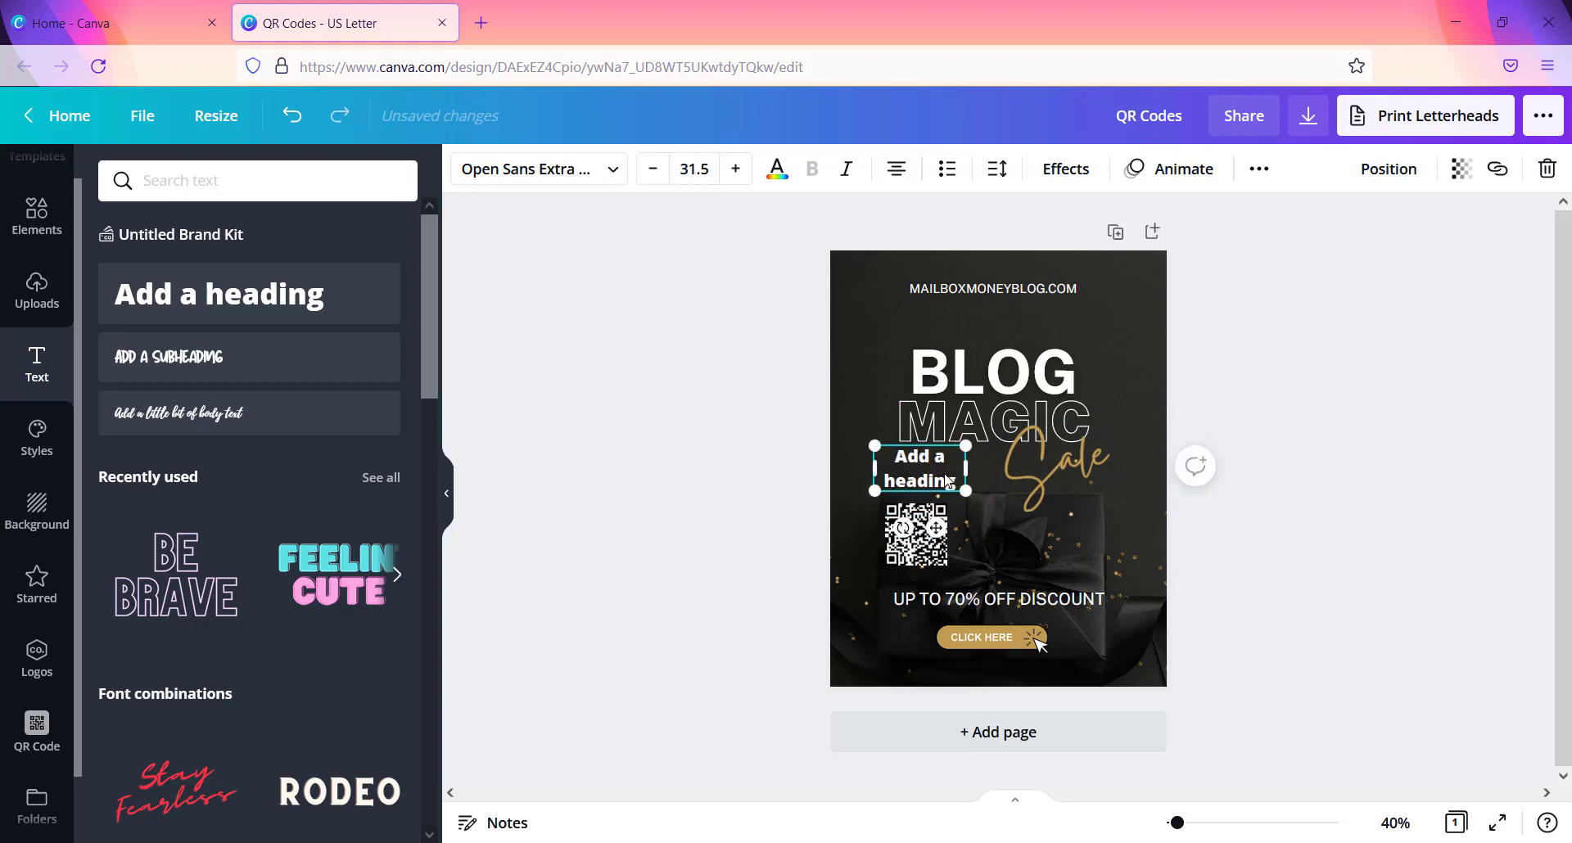
double_click(947, 482)
triple_click(948, 481)
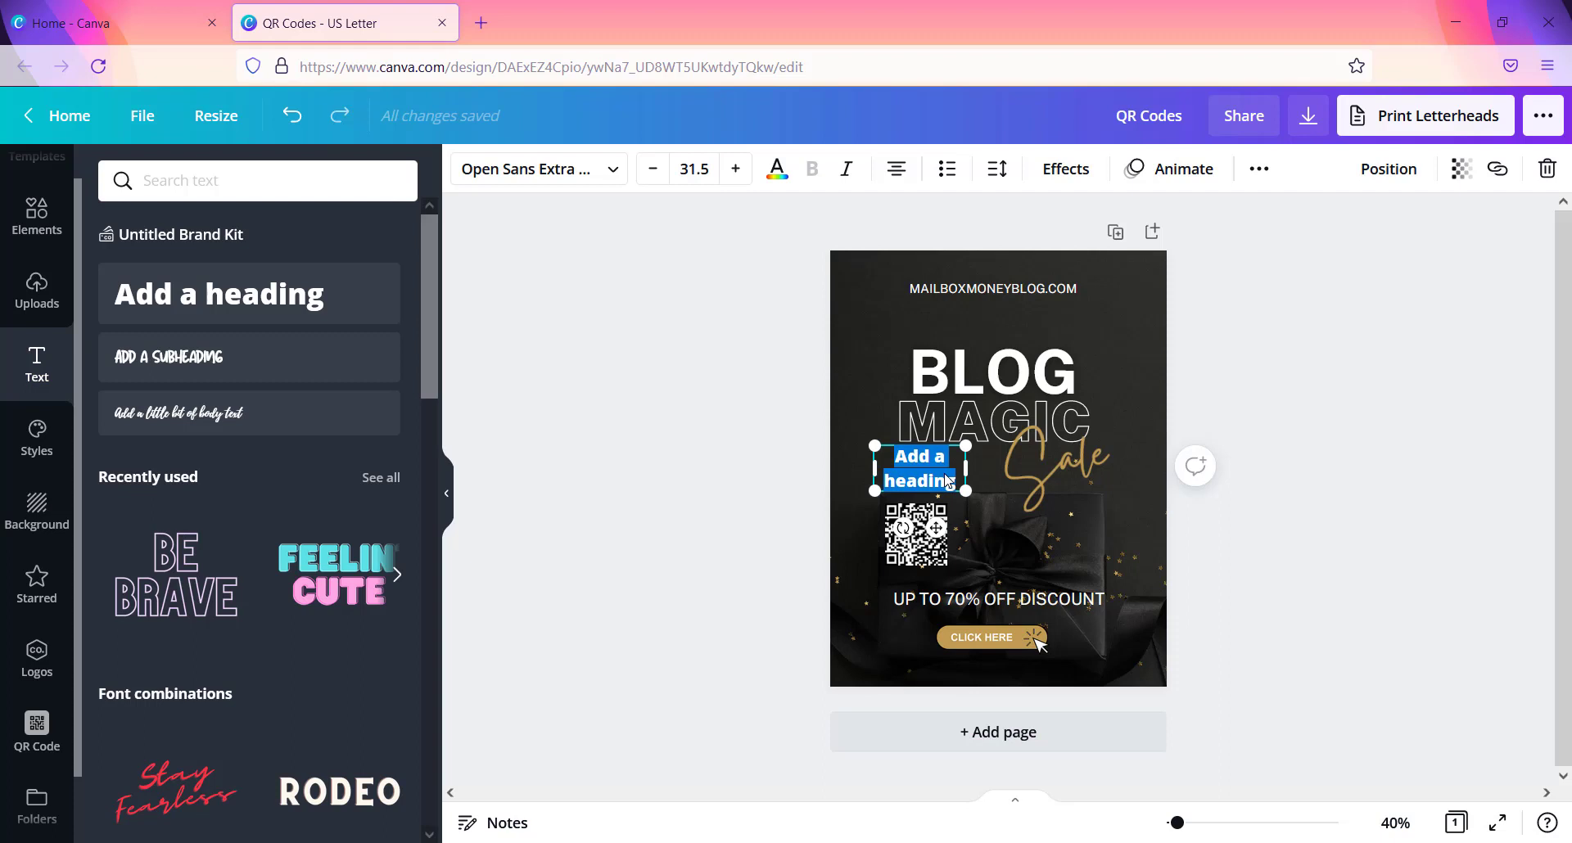
type("S")
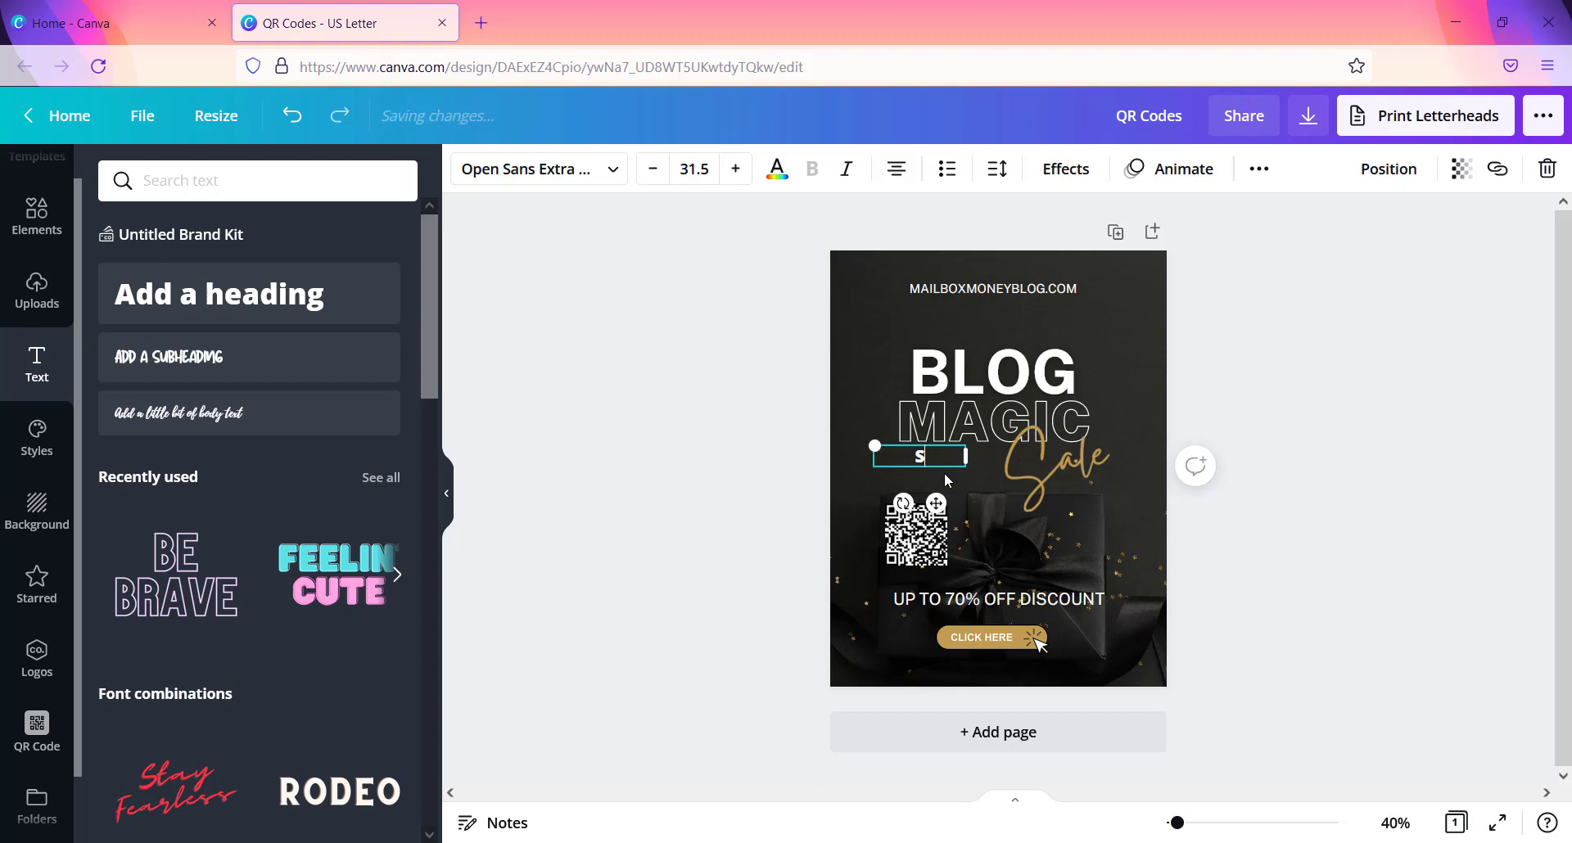
type("can Code")
left_click(873, 400)
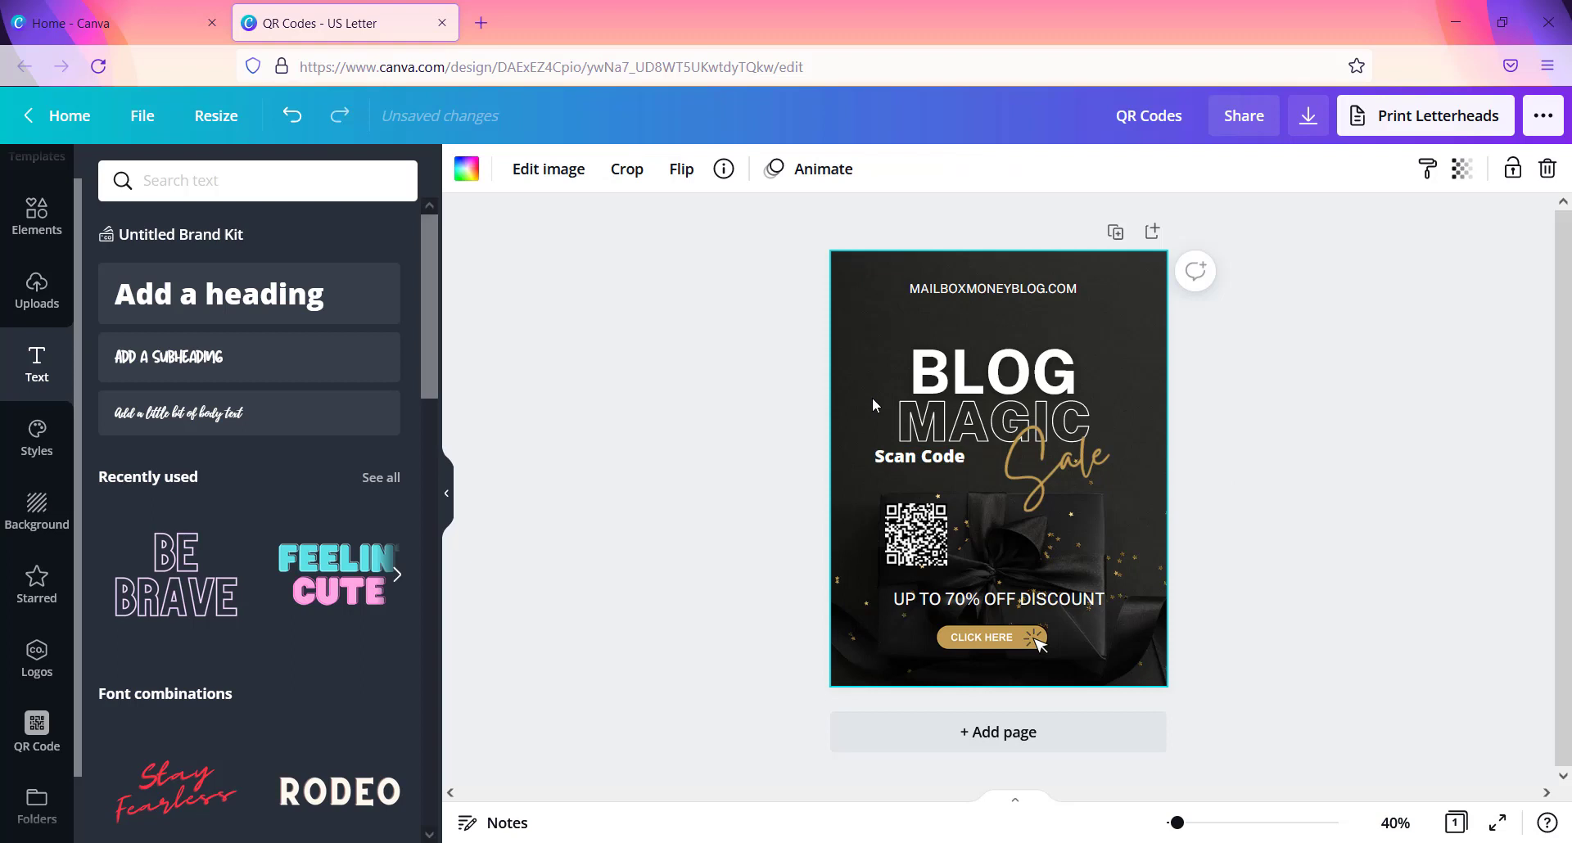
Align the QR code directly beneath the Scan Code heading
left_click_drag(899, 460, 881, 470)
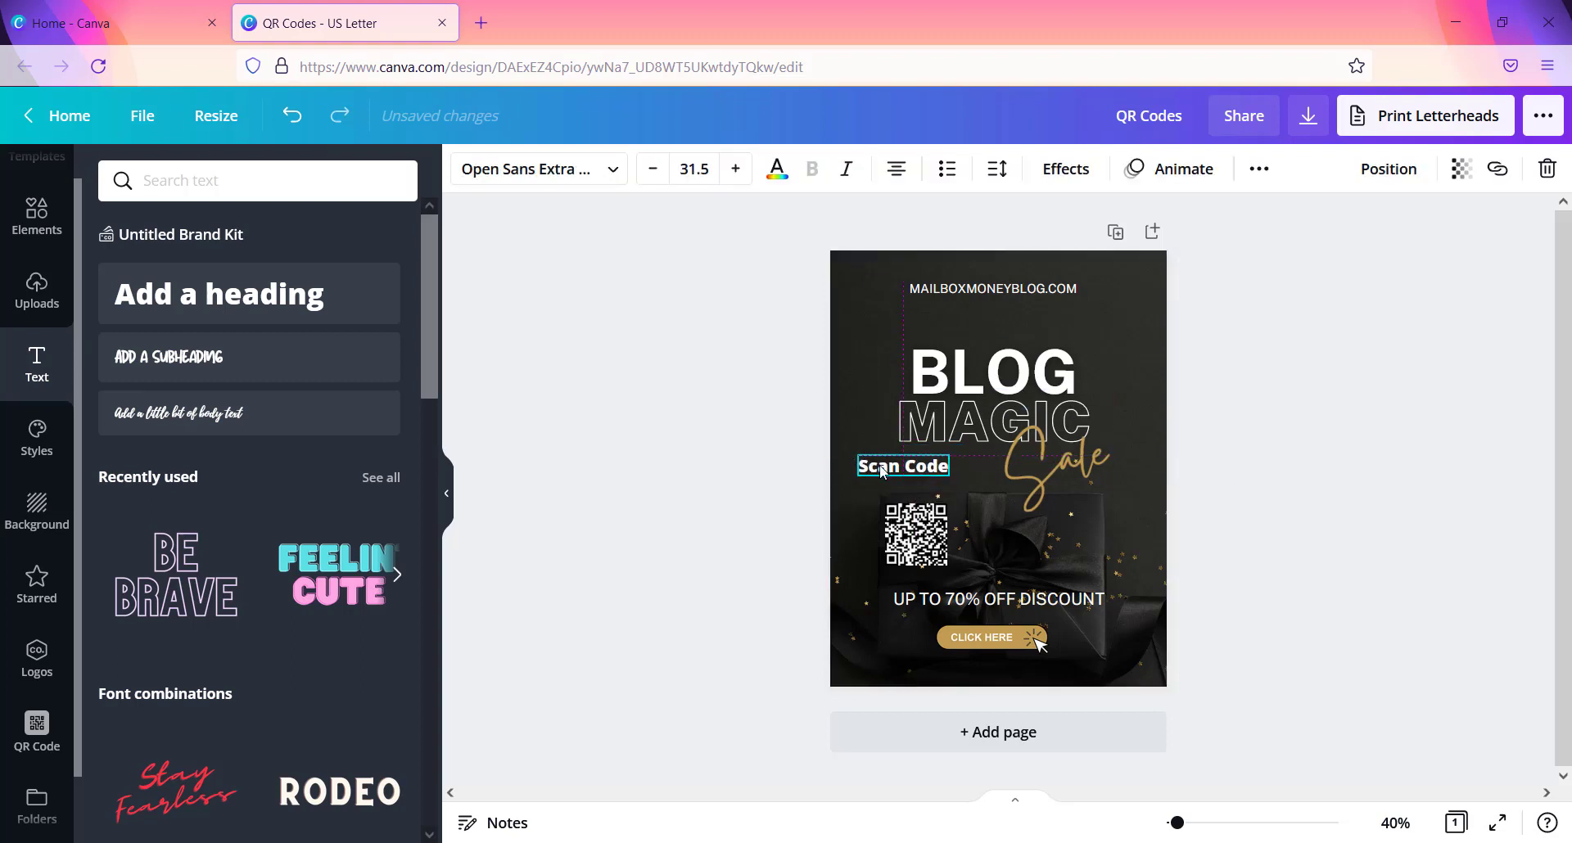
left_click_drag(914, 550, 956, 564)
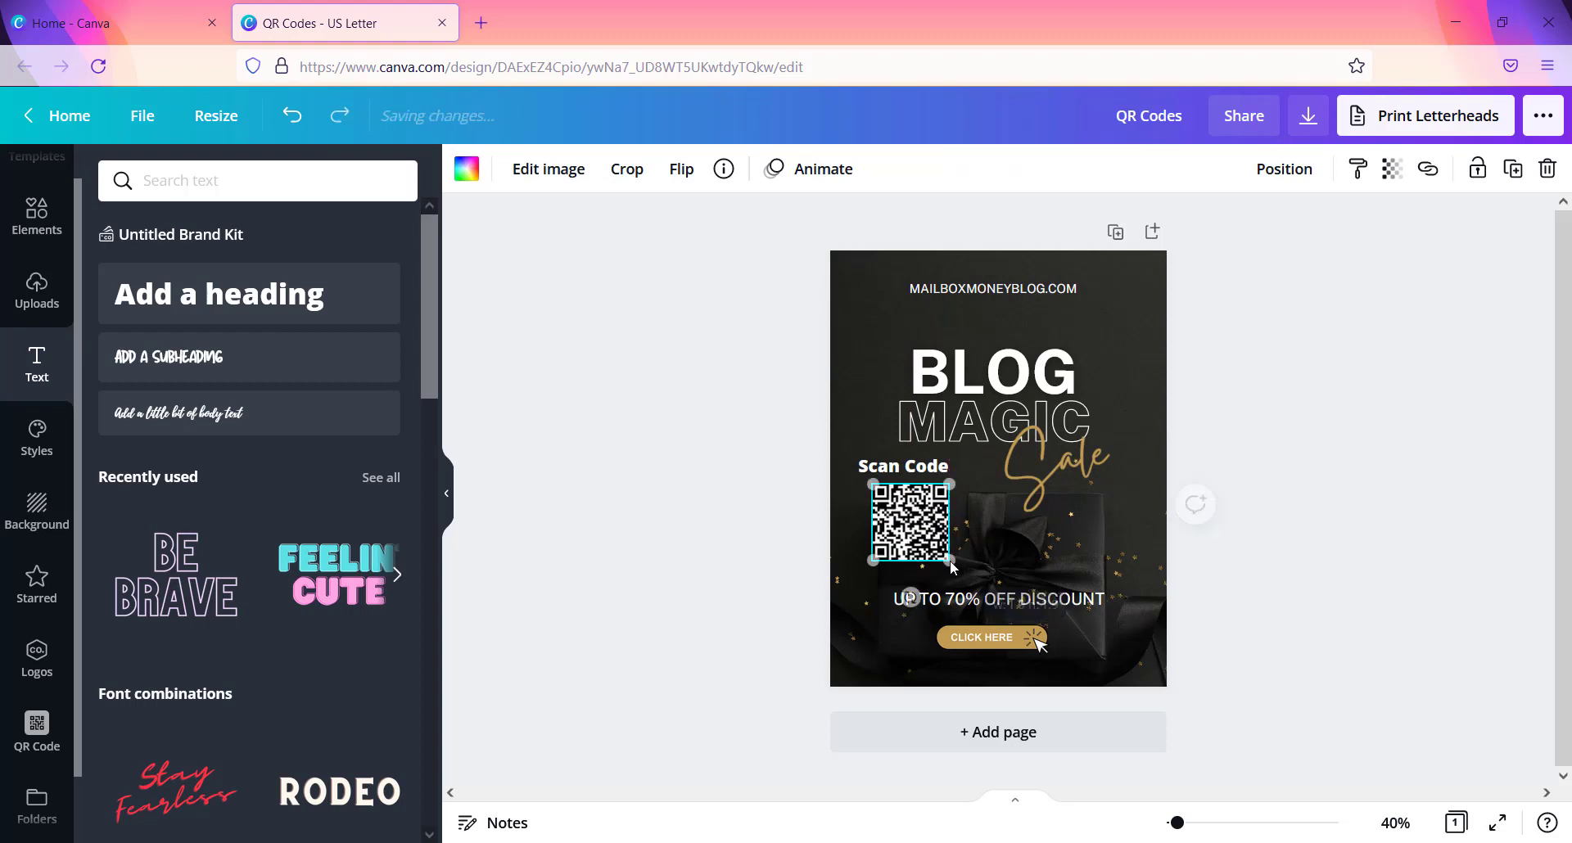
left_click_drag(913, 532, 906, 532)
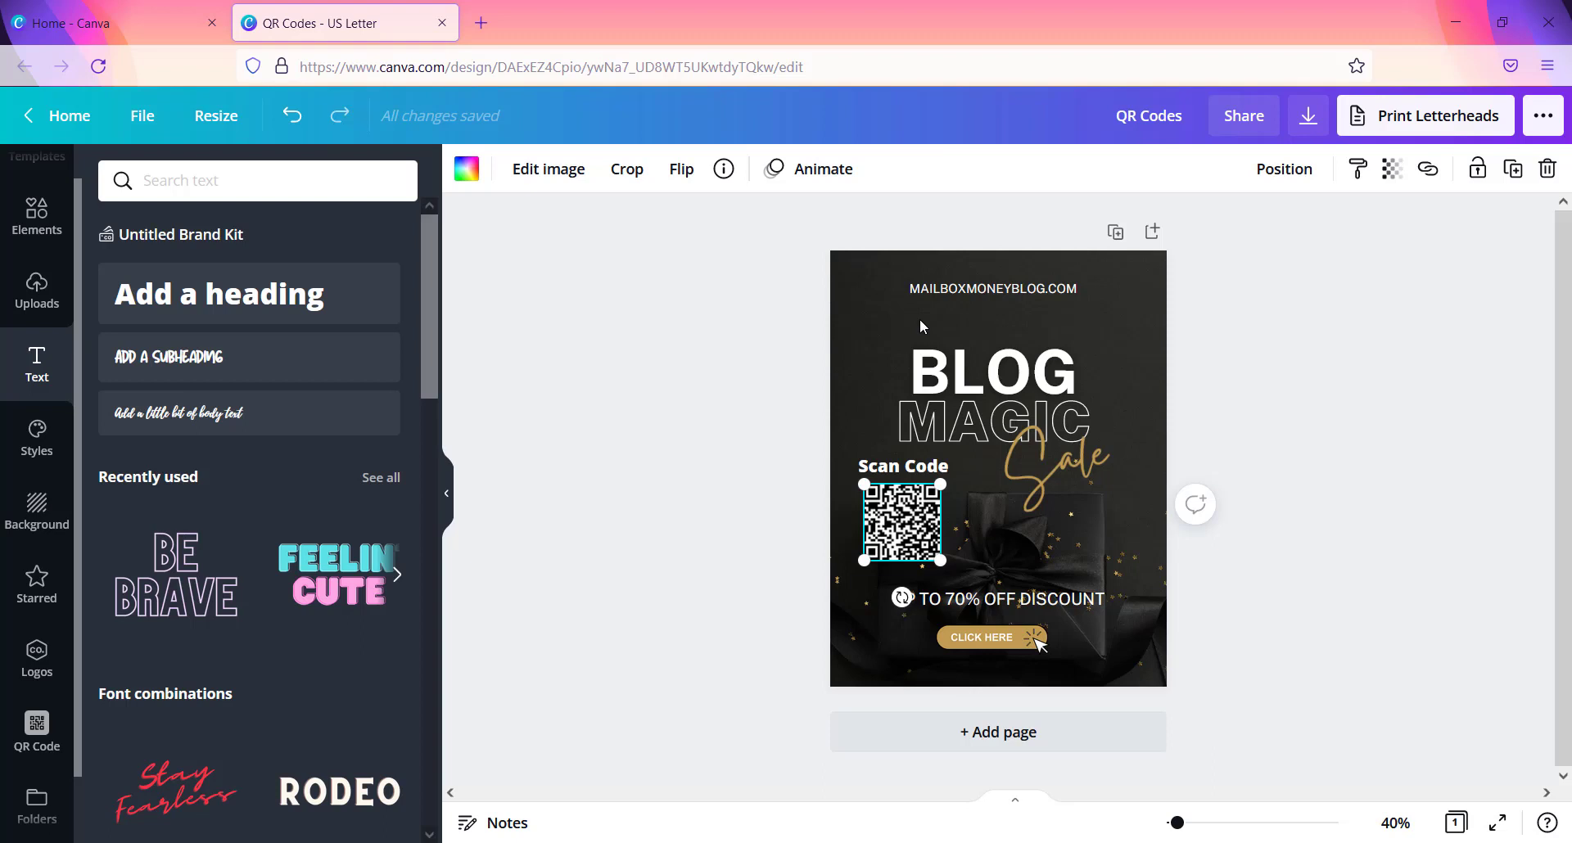
key("ctrl+w")
scroll(1563, 225, "down", 3)
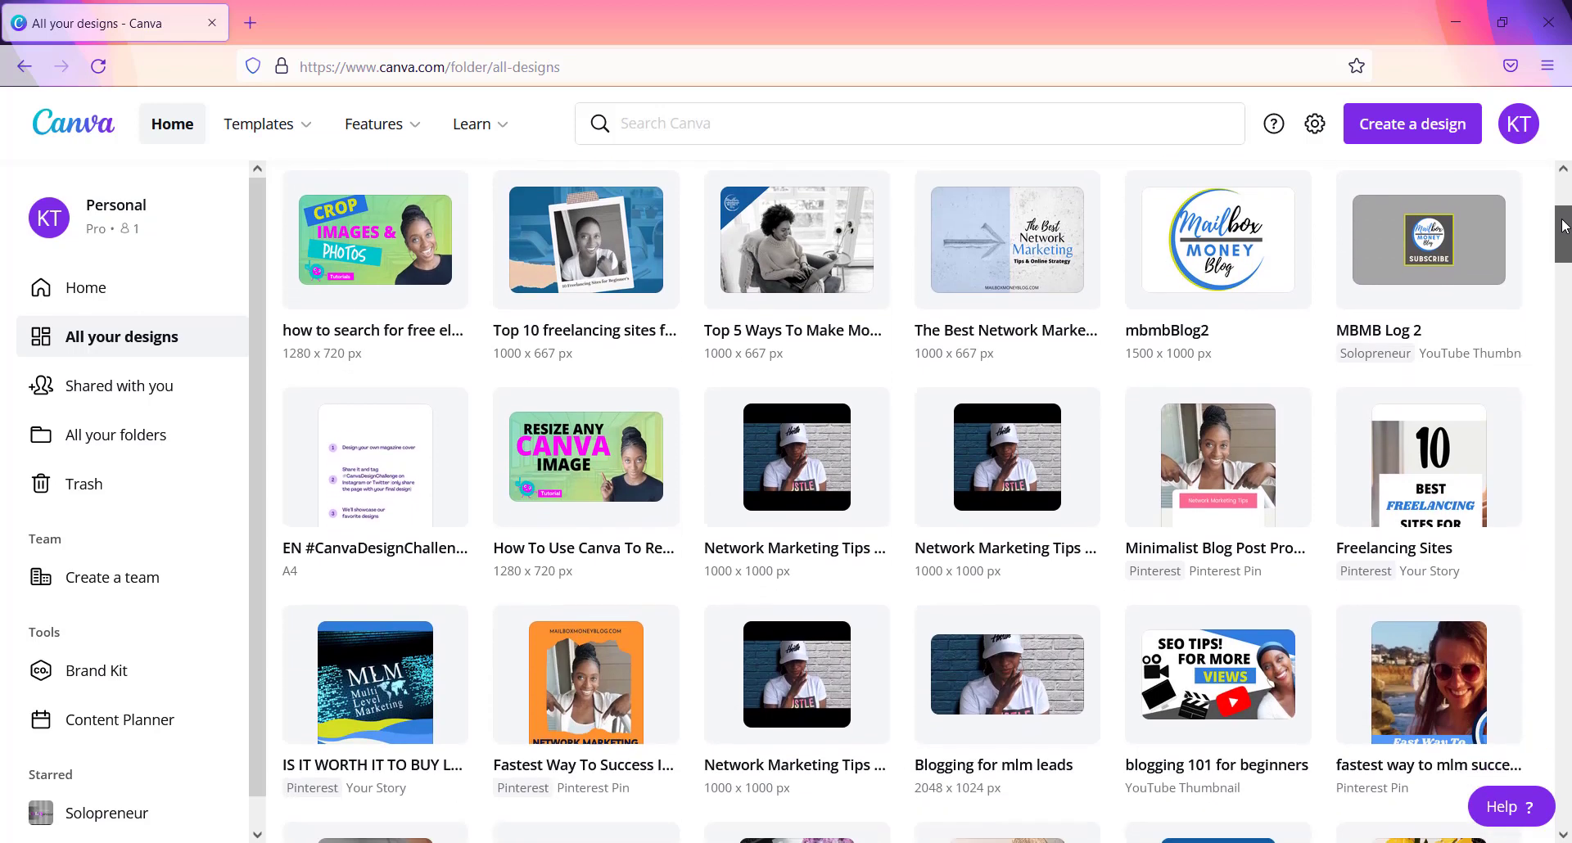
left_click_drag(1564, 225, 1562, 298)
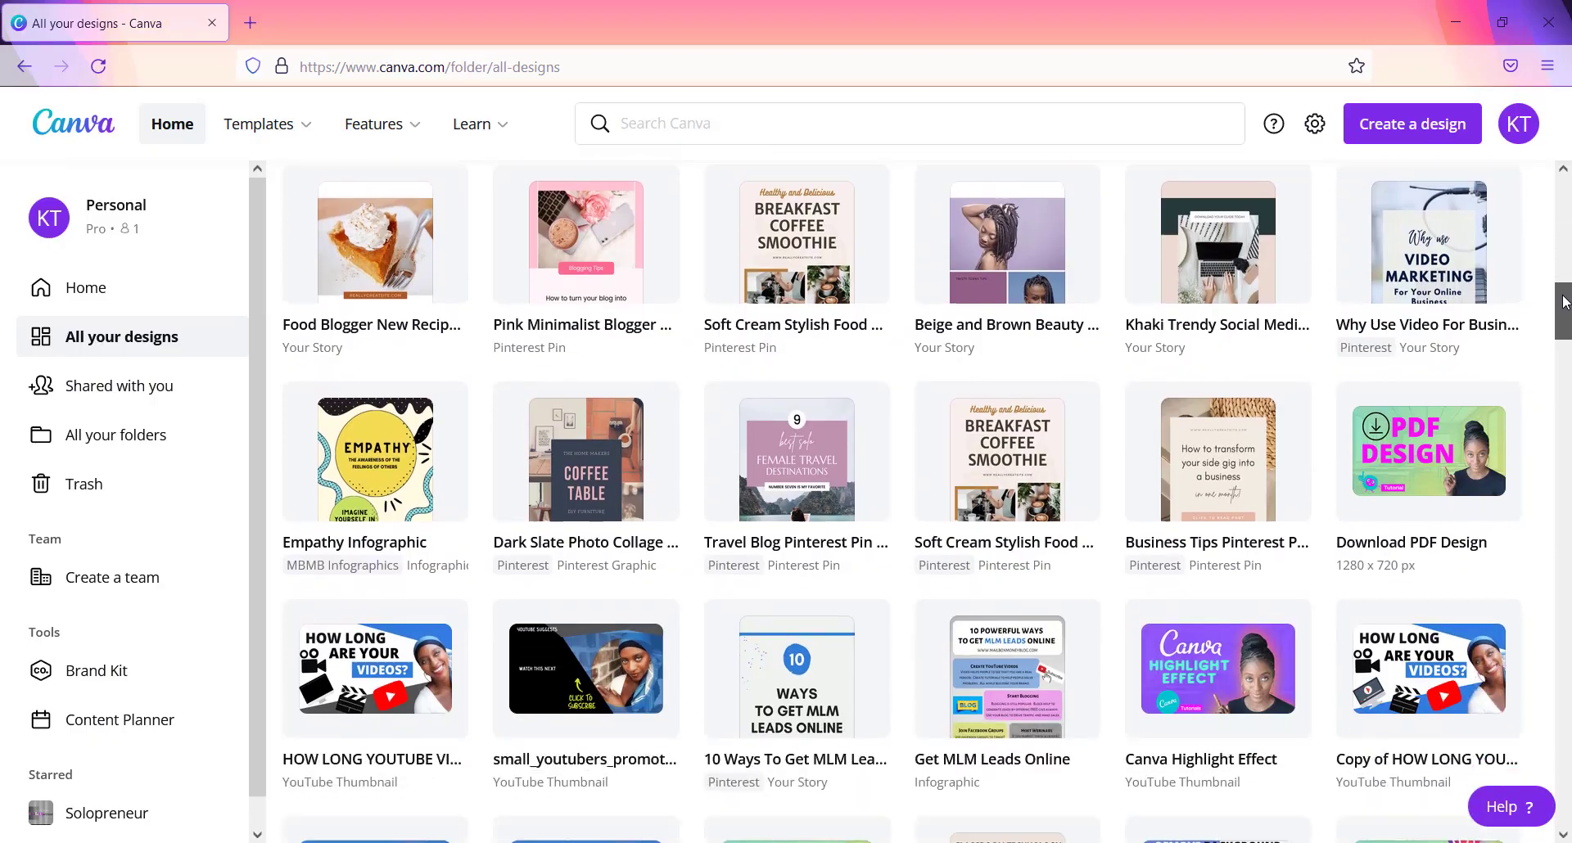